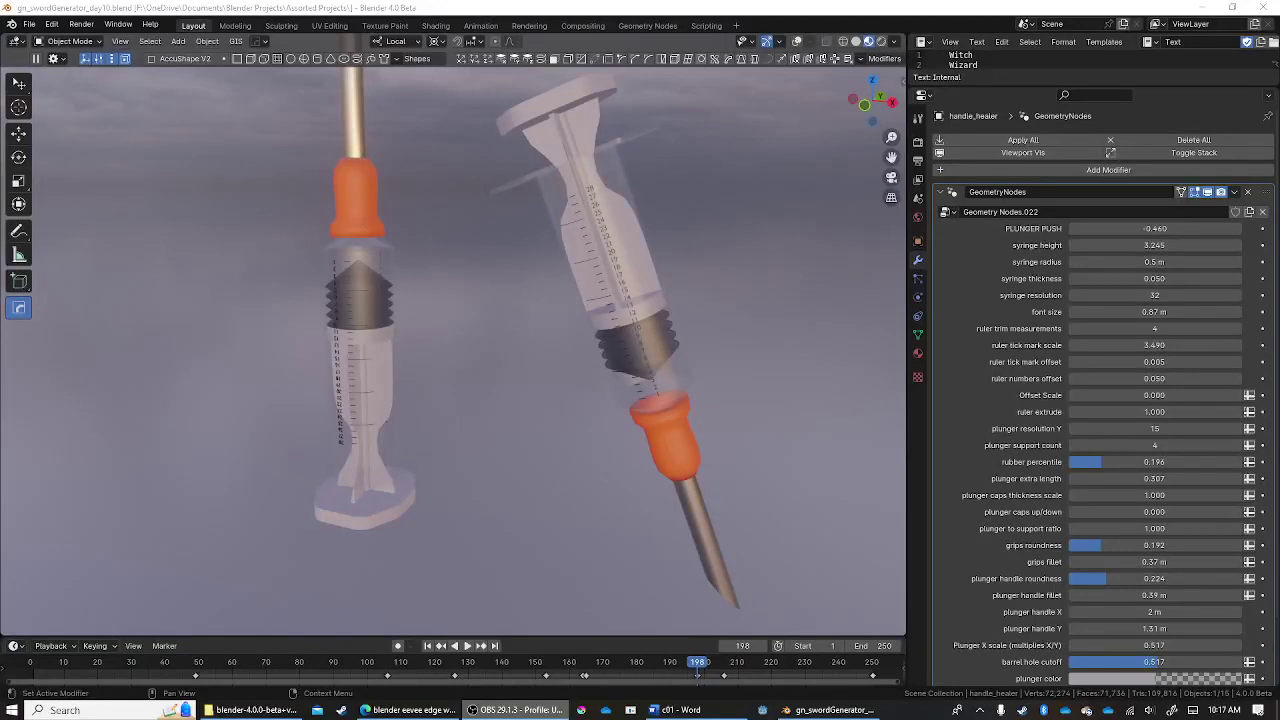
# - Reset the plunger push, then set it to -0.403 and syringe thickness to 0.053
pyautogui.press('BackSpace')
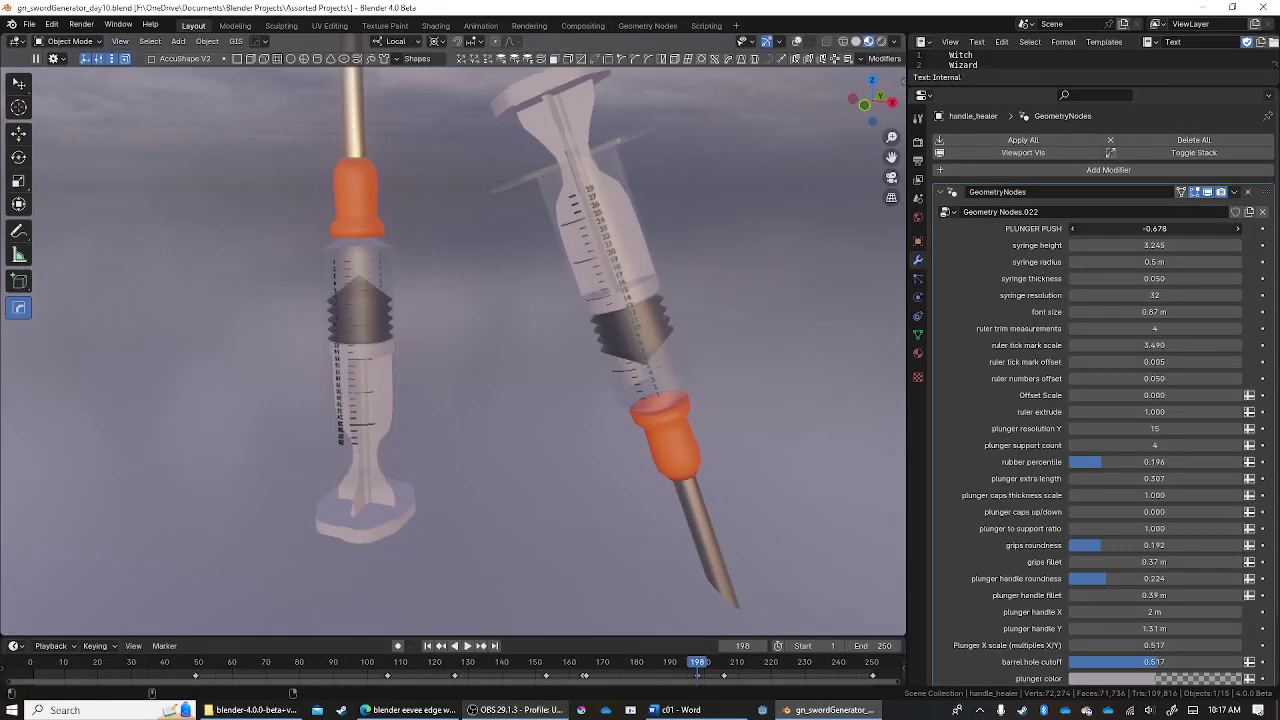
pyautogui.moveTo(1155, 228)
pyautogui.mouseDown()
pyautogui.moveTo(1100, 228)
pyautogui.moveTo(1180, 228)
pyautogui.mouseUp()
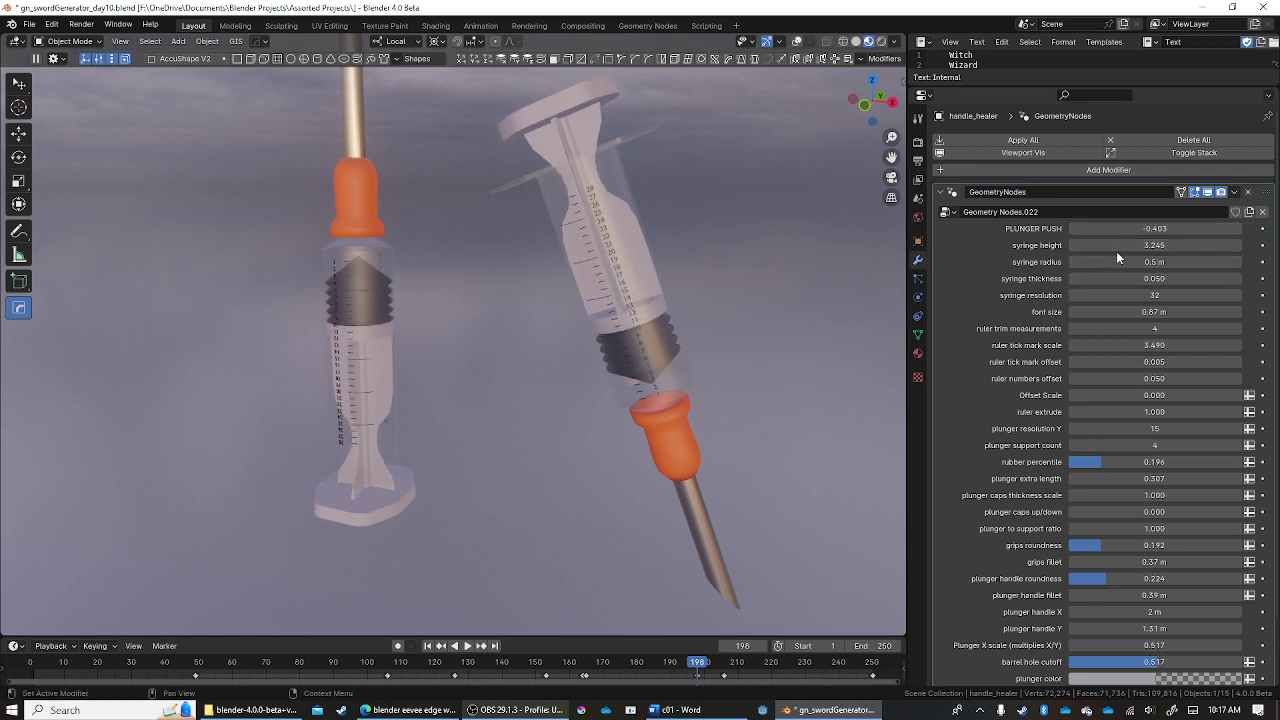
pyautogui.moveTo(1146, 249)
pyautogui.mouseDown()
pyautogui.moveTo(1200, 245)
pyautogui.moveTo(1120, 245)
pyautogui.moveTo(1200, 279)
pyautogui.moveTo(1150, 279)
pyautogui.moveTo(1180, 279)
pyautogui.mouseUp()
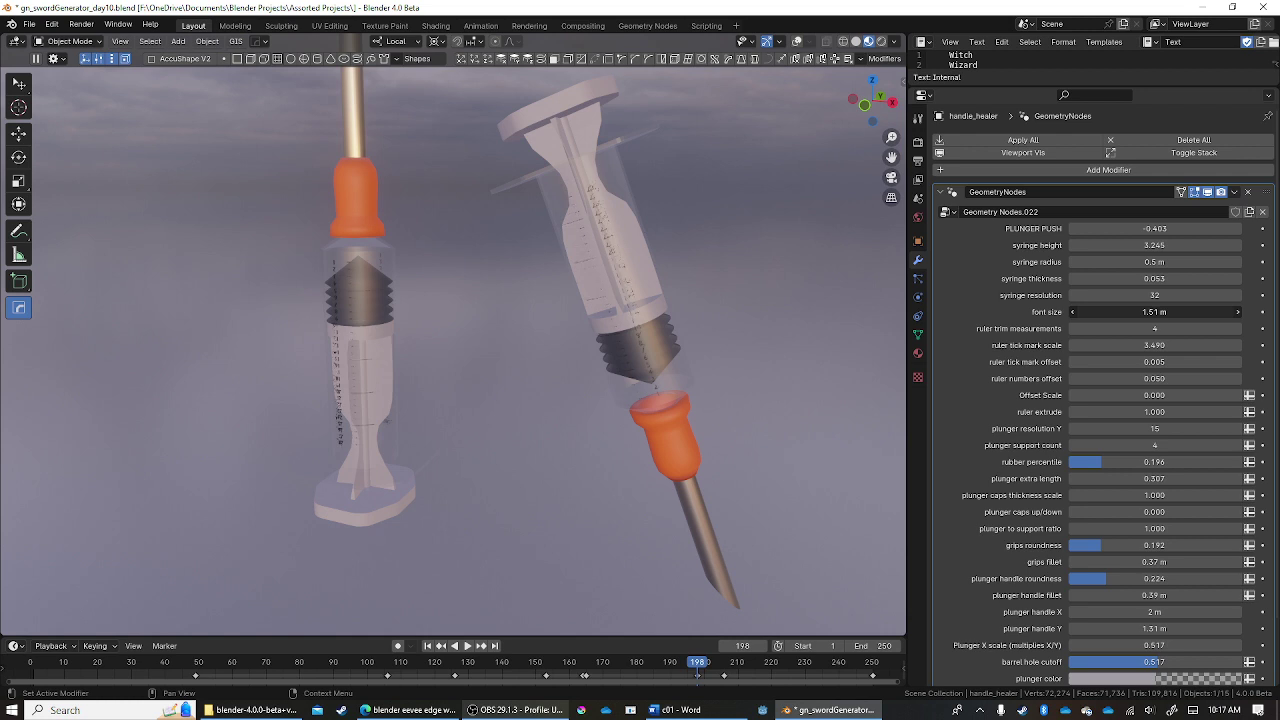
# - Set the ruler number font size to 0.91 m
pyautogui.moveTo(1155, 312); pyautogui.dragTo(1195, 312)
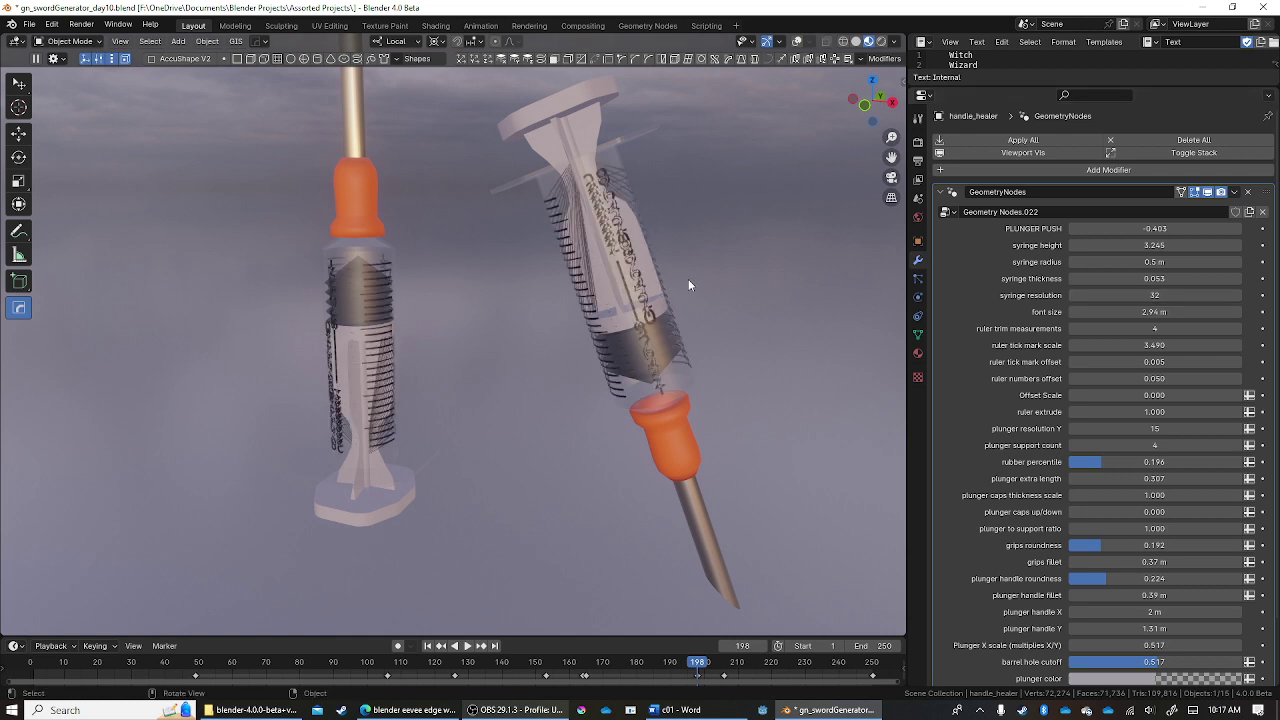
pyautogui.hotkey('ctrl', 'z')
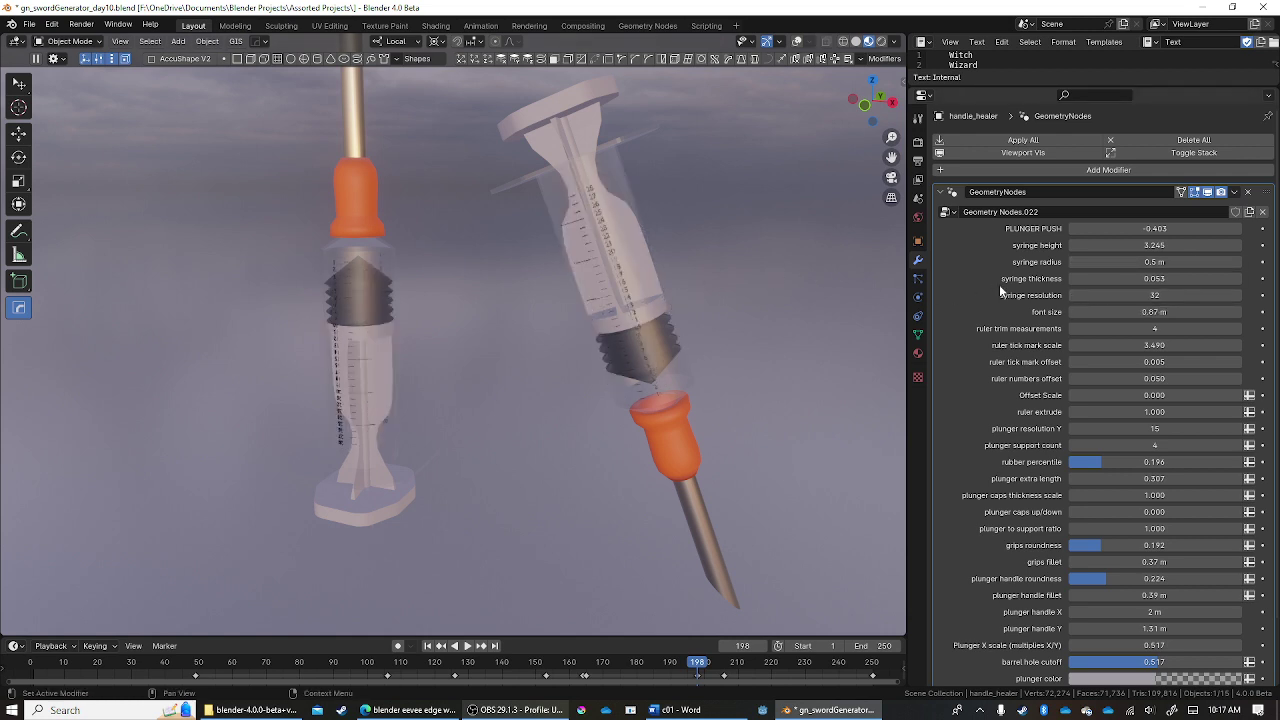
pyautogui.click(1236, 312)
pyautogui.click(1236, 312)
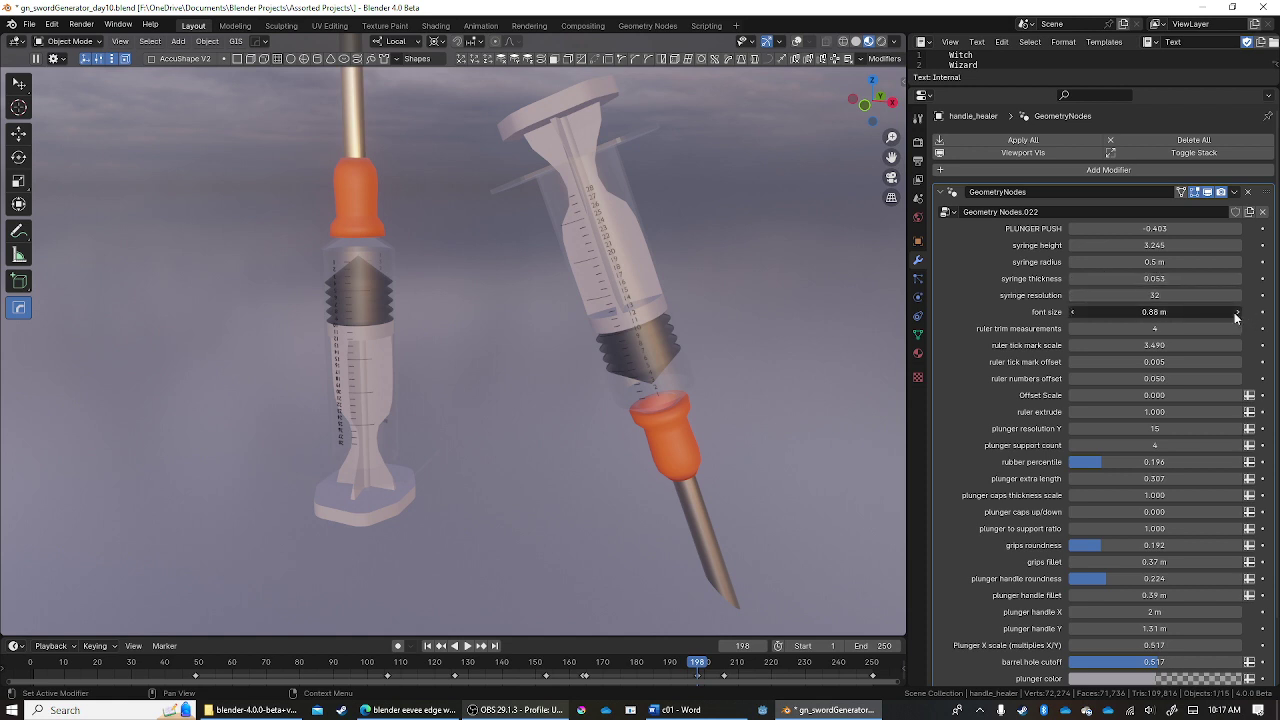
pyautogui.click(1236, 312)
pyautogui.click(1236, 312)
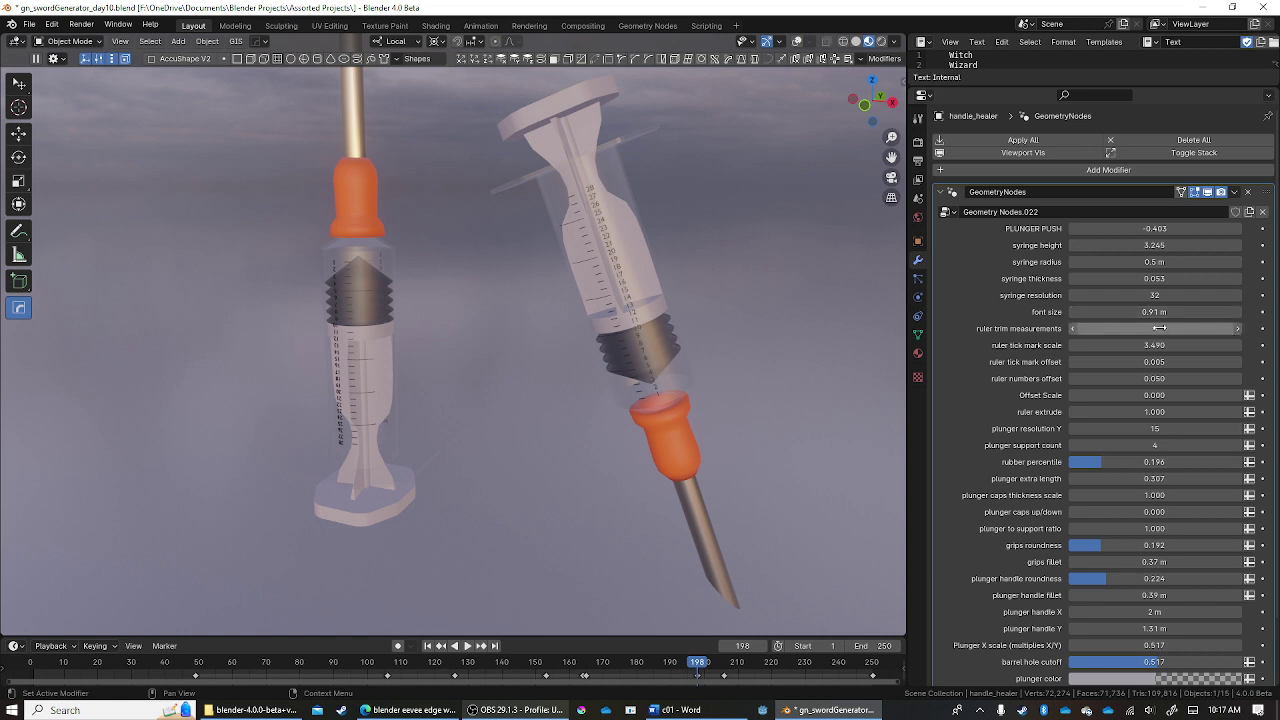
pyautogui.scroll(2, 634, 264)
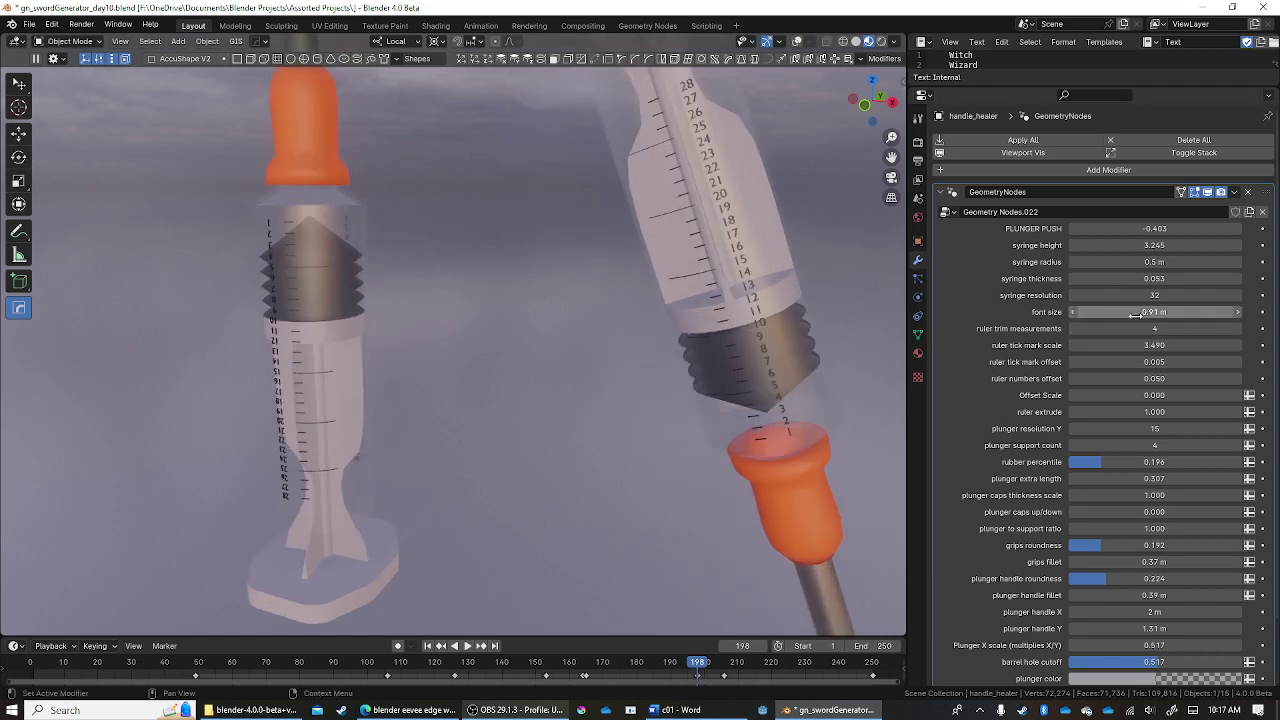
# - Trim the ruler measurements to 9 and orbit to inspect the ruler numbers
pyautogui.moveTo(1154, 328); pyautogui.dragTo(1200, 328)
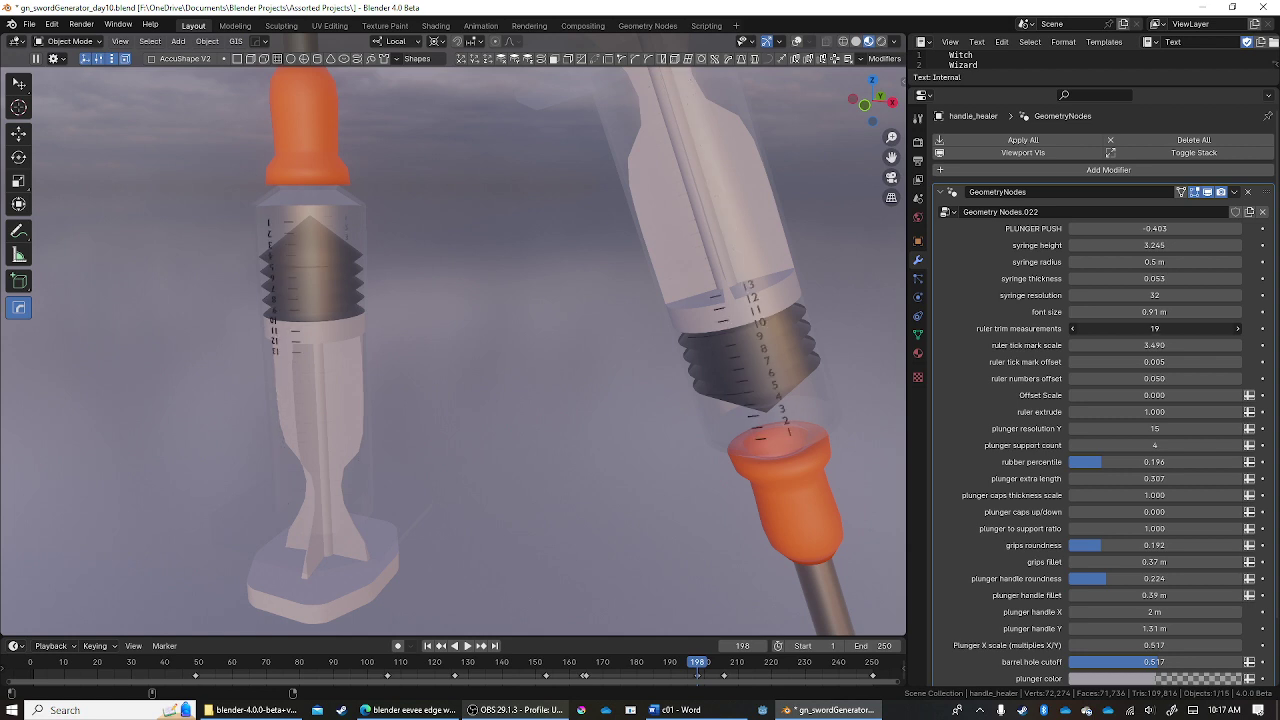
pyautogui.moveTo(1154, 328); pyautogui.dragTo(1166, 340)
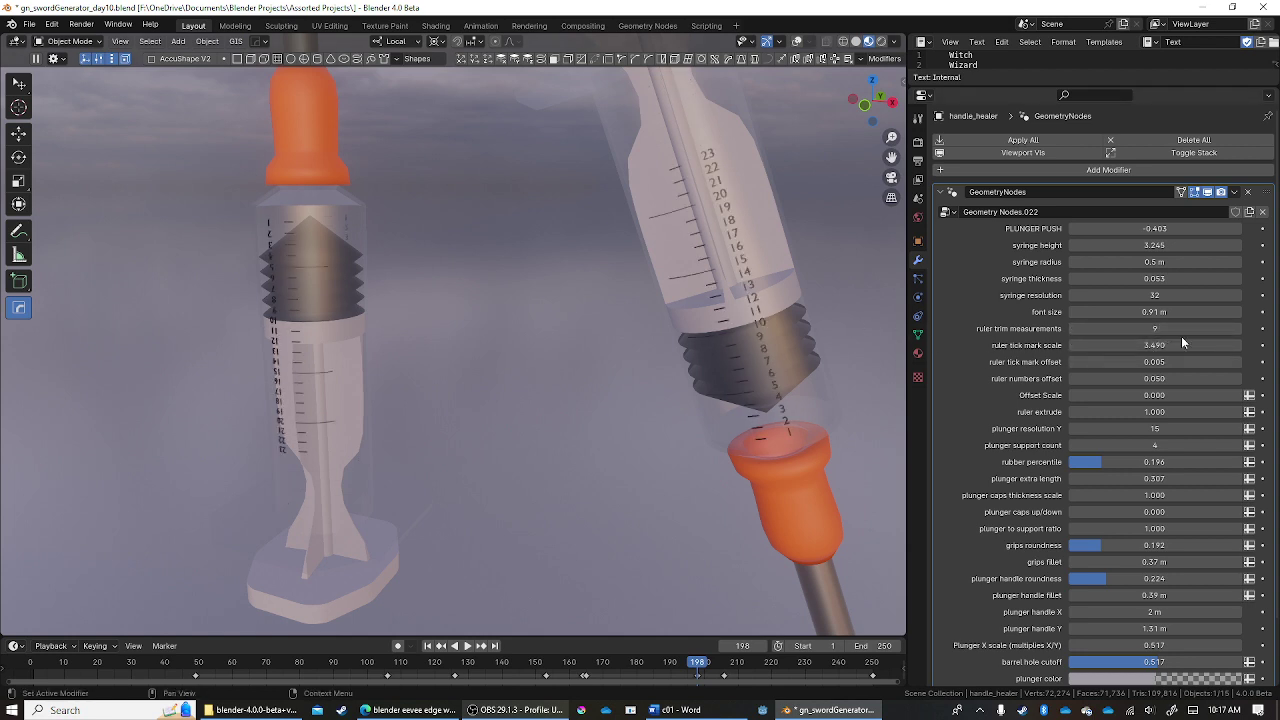
pyautogui.moveTo(758, 379); pyautogui.dragTo(729, 396, button='middle')
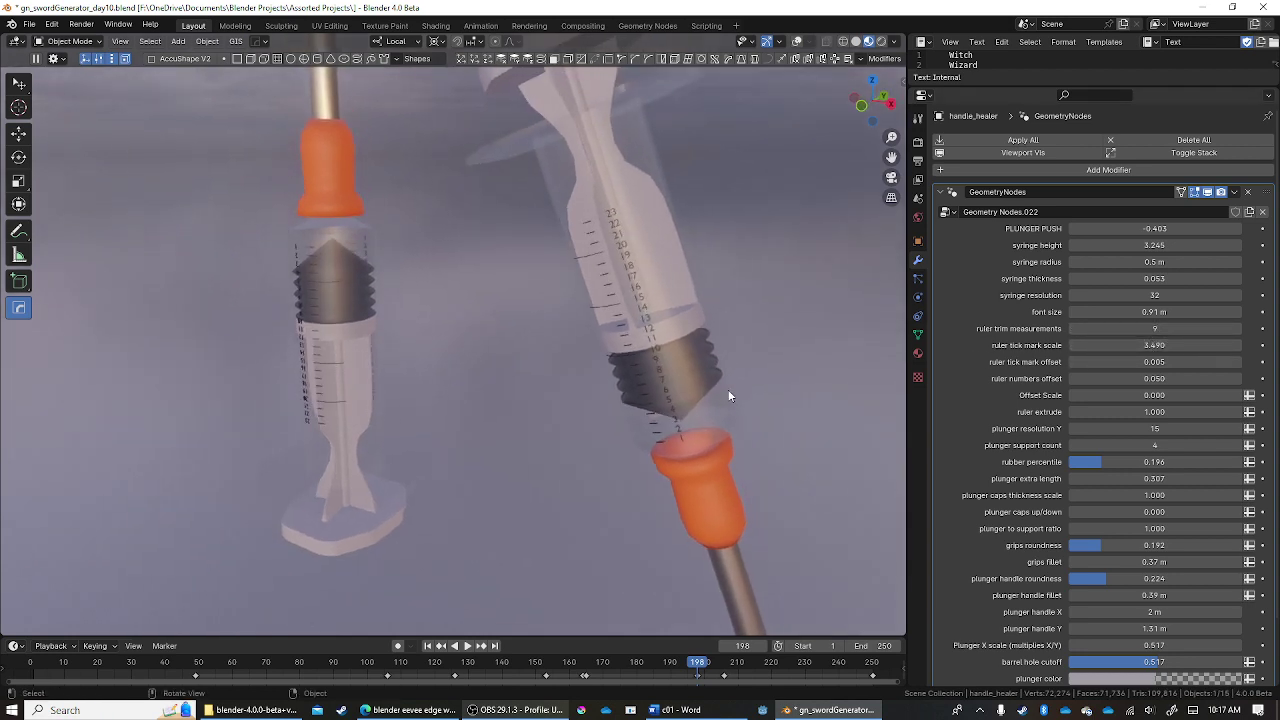
# - Lengthen the ruler tick marks to a 3.997 scale and zero the tick offset
pyautogui.moveTo(1150, 345); pyautogui.dragTo(1152, 345)
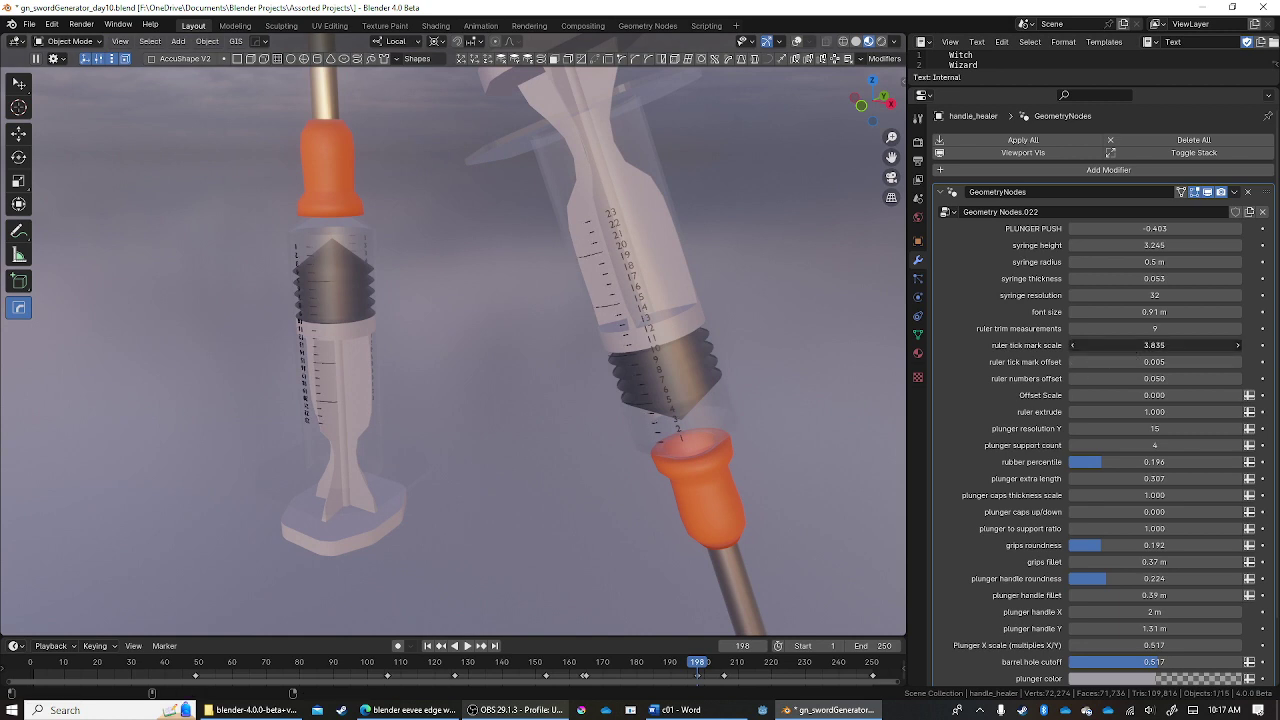
pyautogui.moveTo(1135, 352); pyautogui.dragTo(1145, 352)
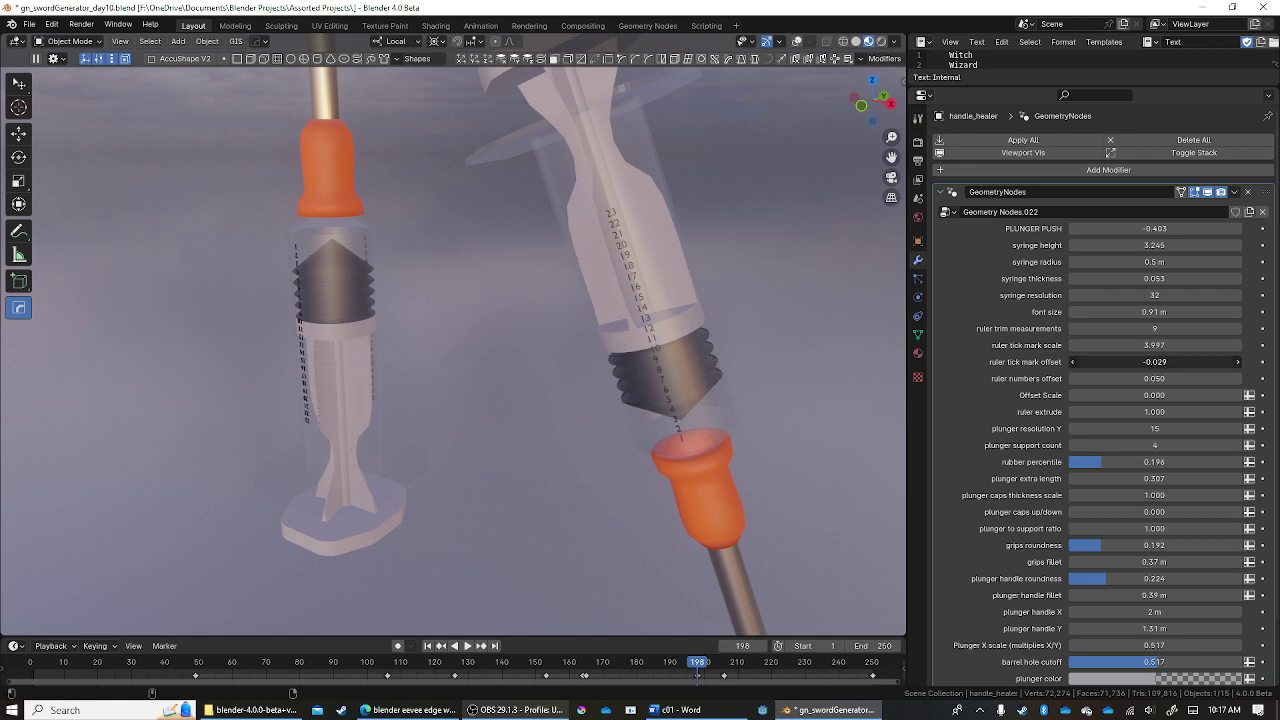
pyautogui.moveTo(1155, 361); pyautogui.dragTo(1140, 361)
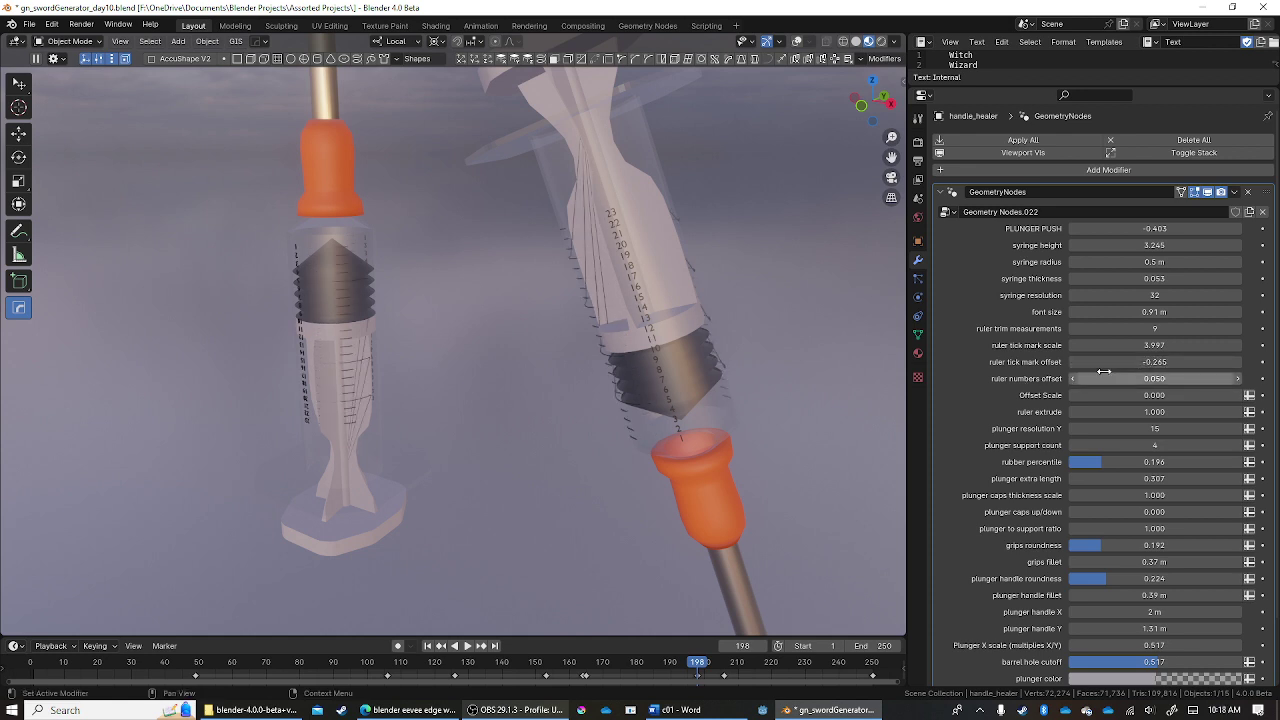
pyautogui.press('Return')
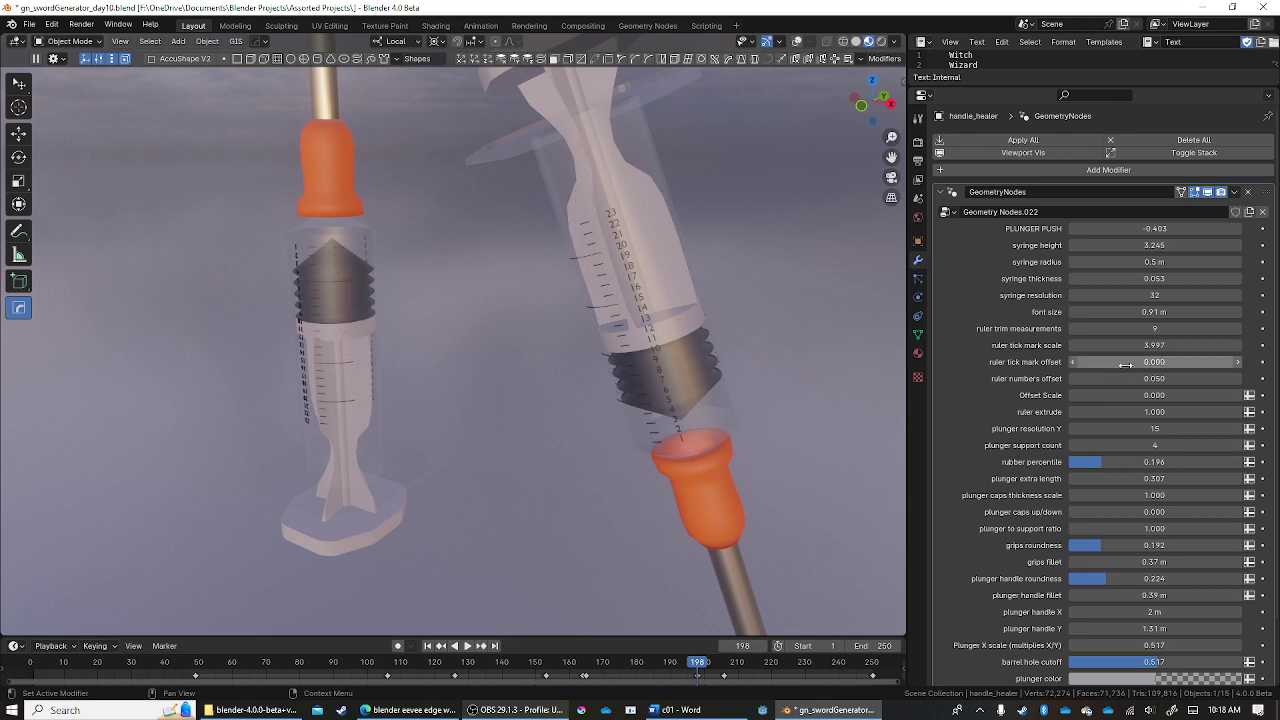
# - Set the ruler tick mark offset to 0.070, keeping the ruler numbers offset at 0.050
pyautogui.click(1240, 364)
pyautogui.click(1238, 378)
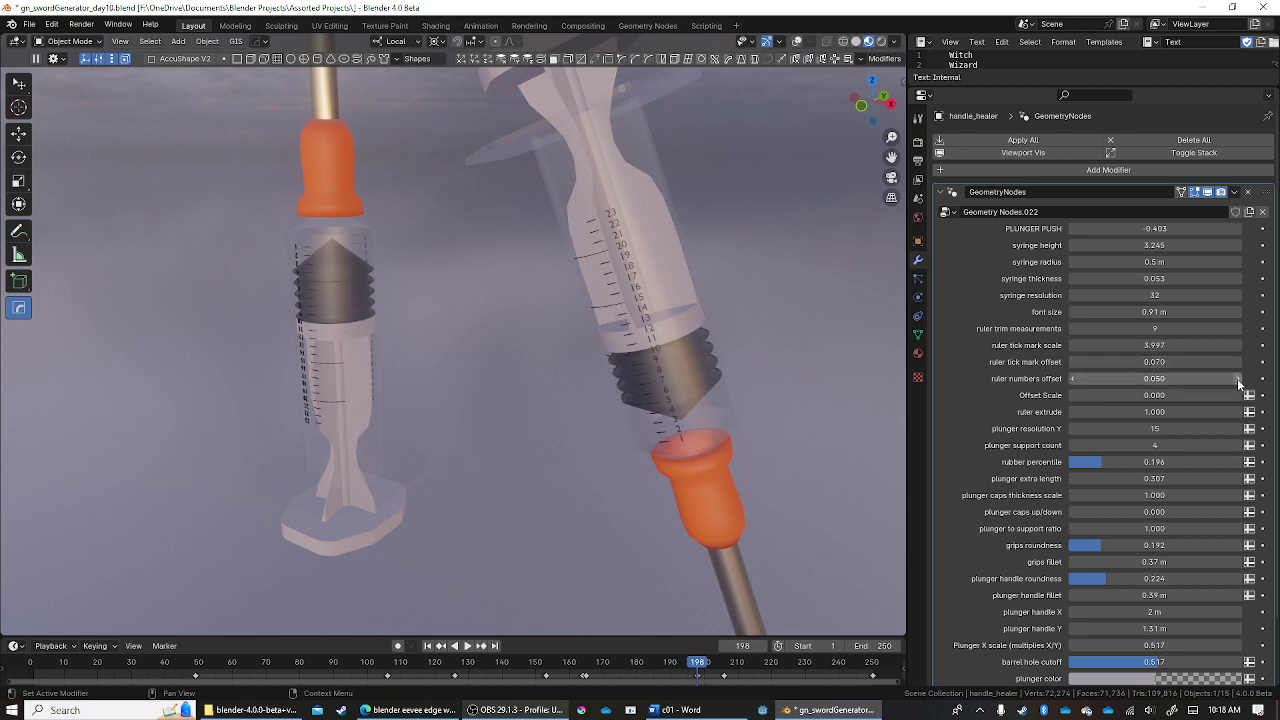
pyautogui.click(1072, 378)
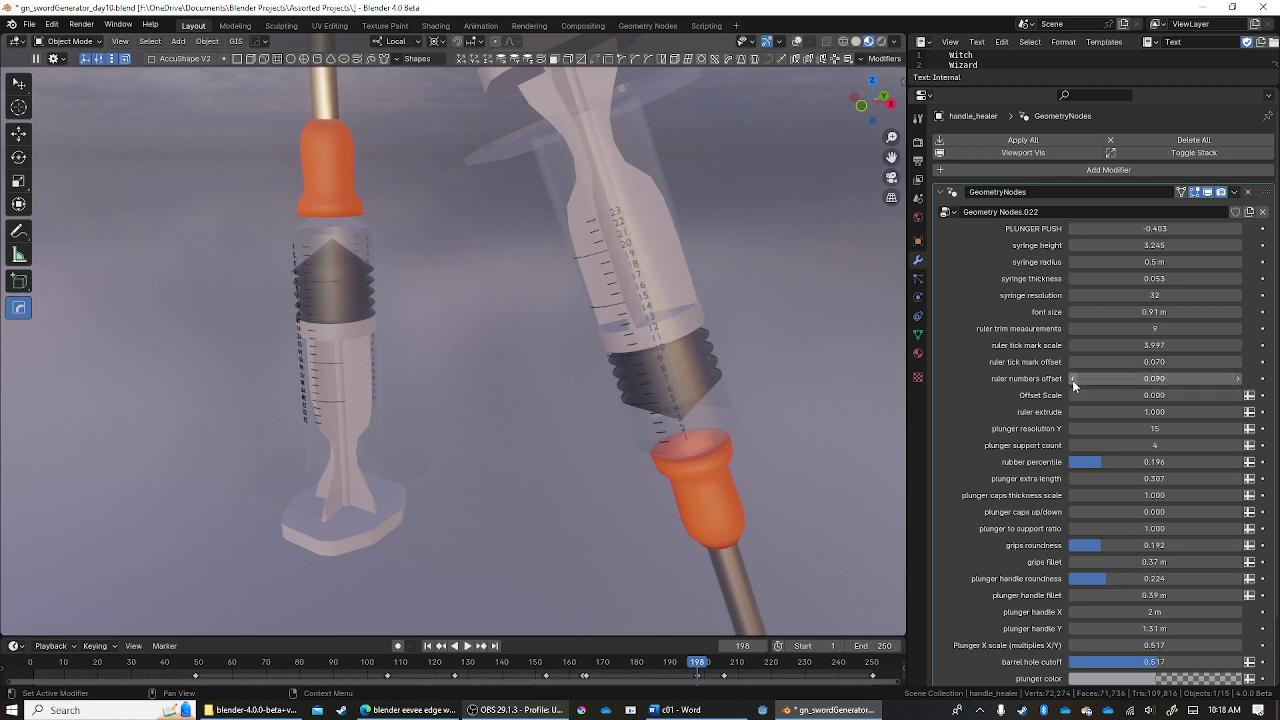
pyautogui.click(1072, 378)
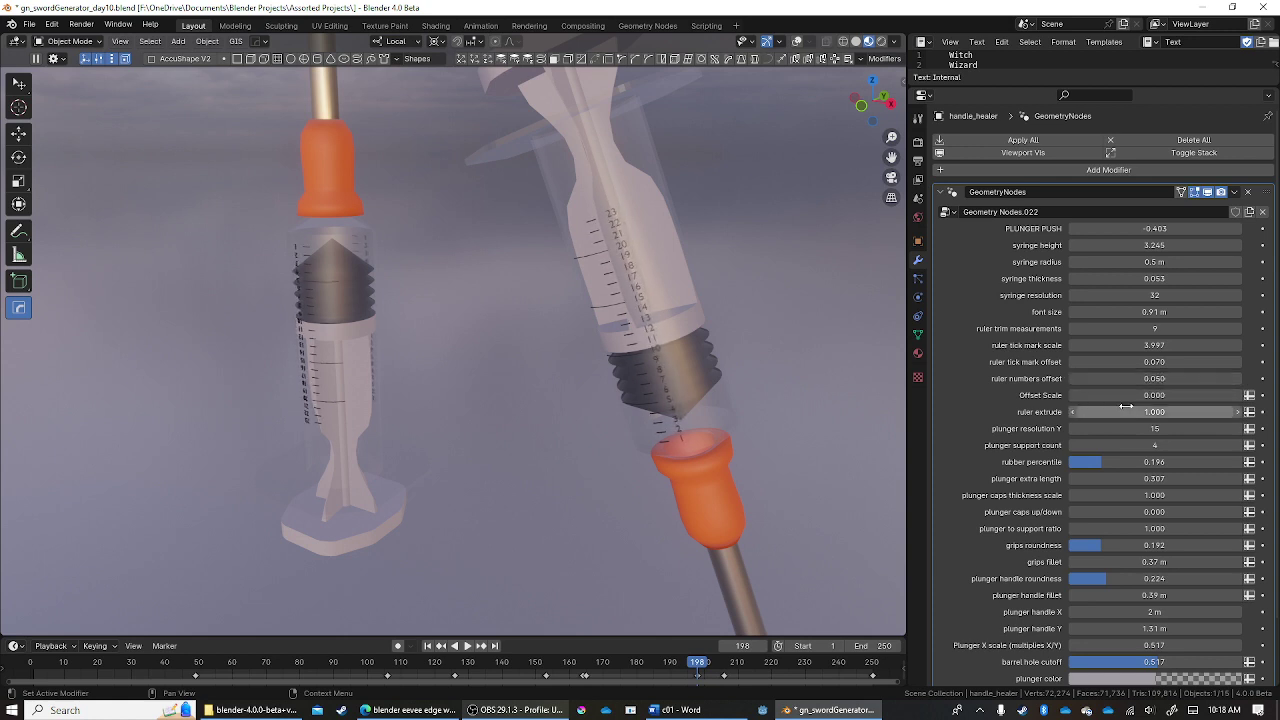
# - Try a larger Offset Scale, then reset it to zero
pyautogui.click(1243, 397)
pyautogui.scroll(-3, 745, 401)
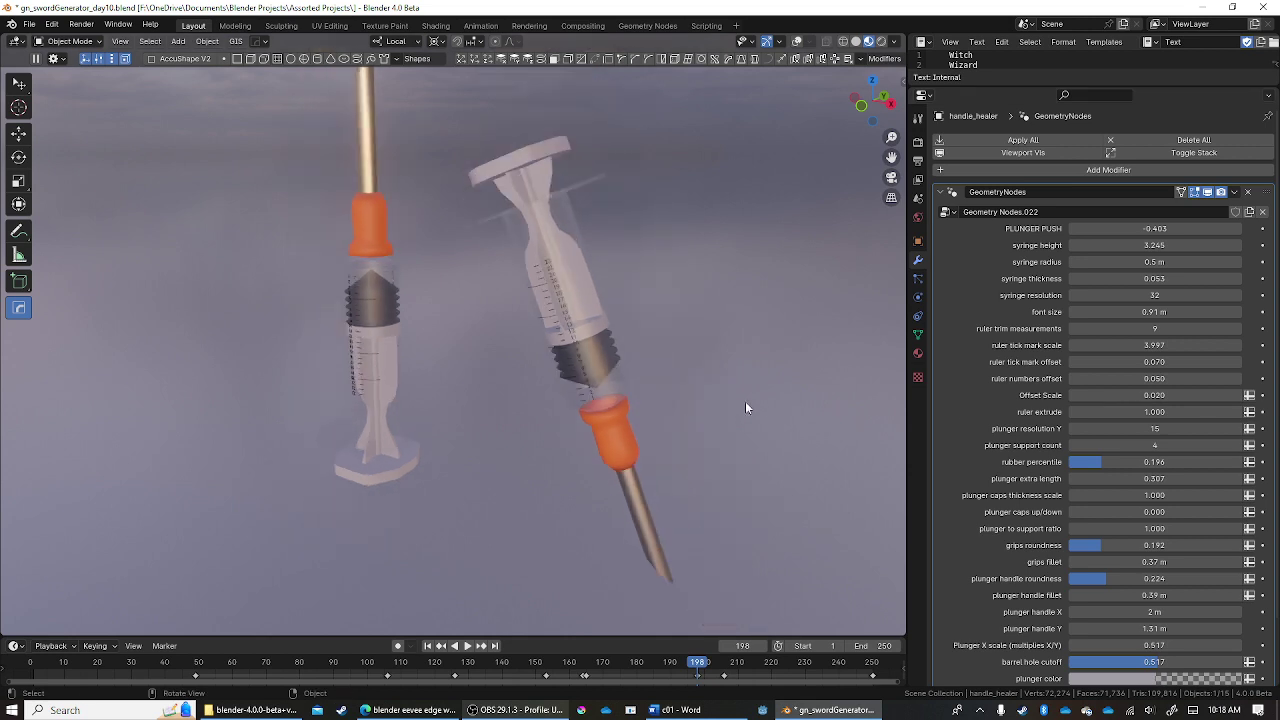
pyautogui.click(1082, 395)
pyautogui.click(1082, 395)
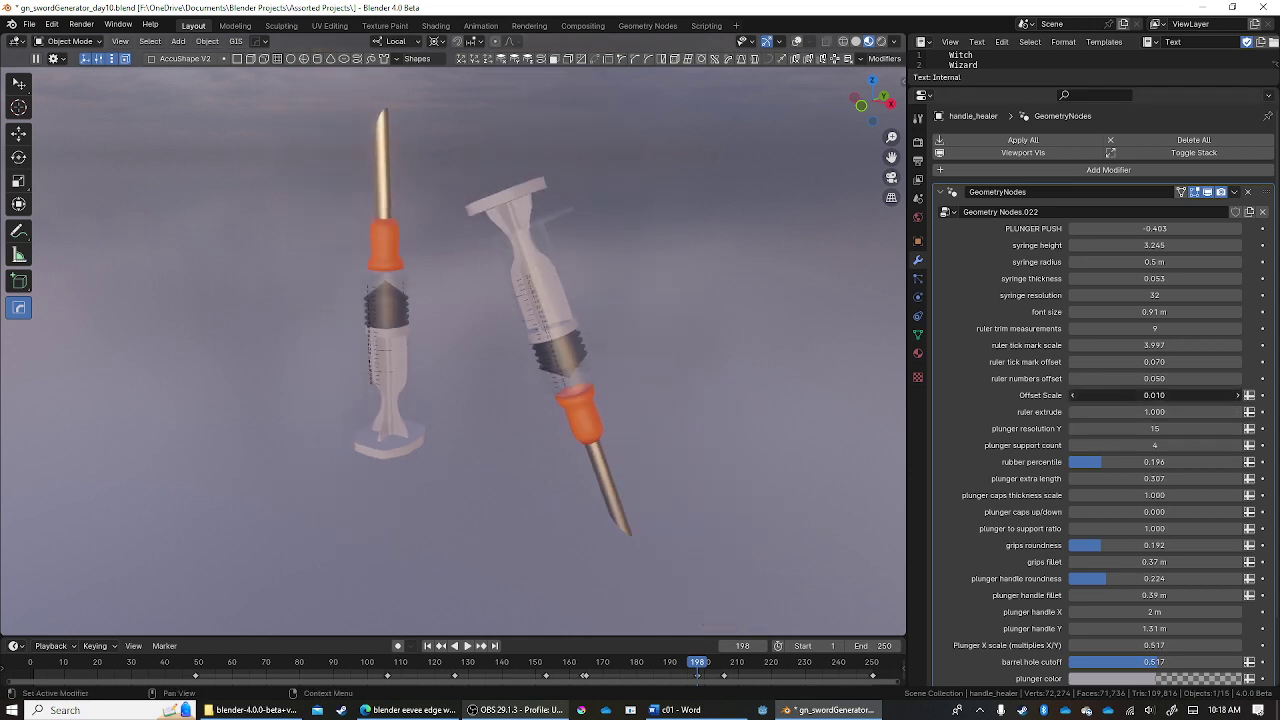
# - Raise the ruler extrude to 1.108 and orbit around the syringes
pyautogui.click(1096, 411)
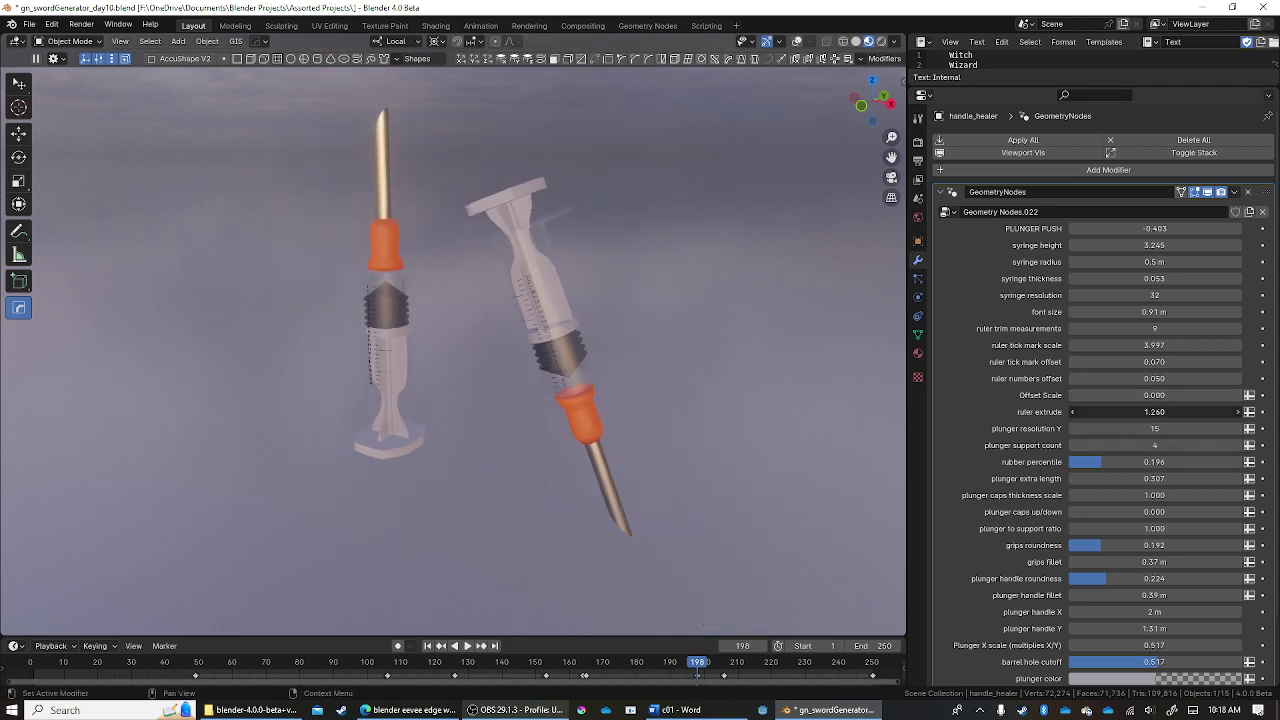
pyautogui.moveTo(1096, 411); pyautogui.dragTo(1150, 411)
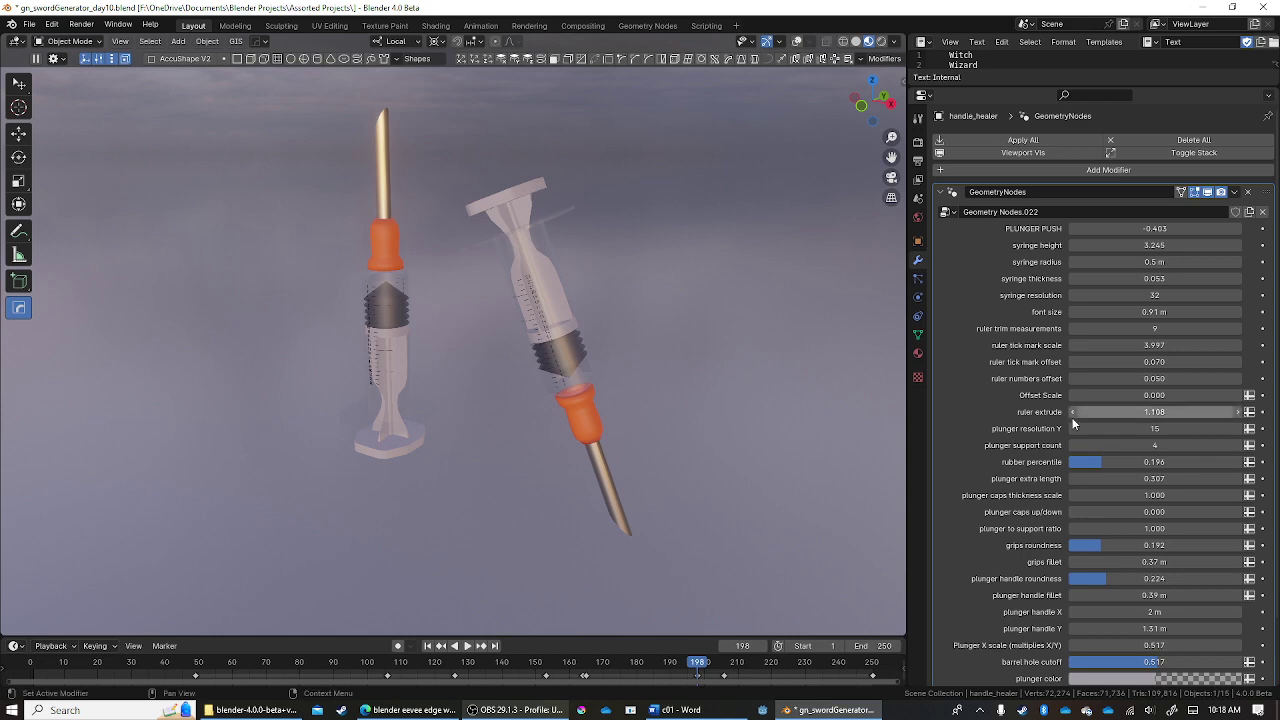
pyautogui.scroll(3, 644, 414)
pyautogui.scroll(4, 644, 414)
pyautogui.scroll(-3, 724, 437)
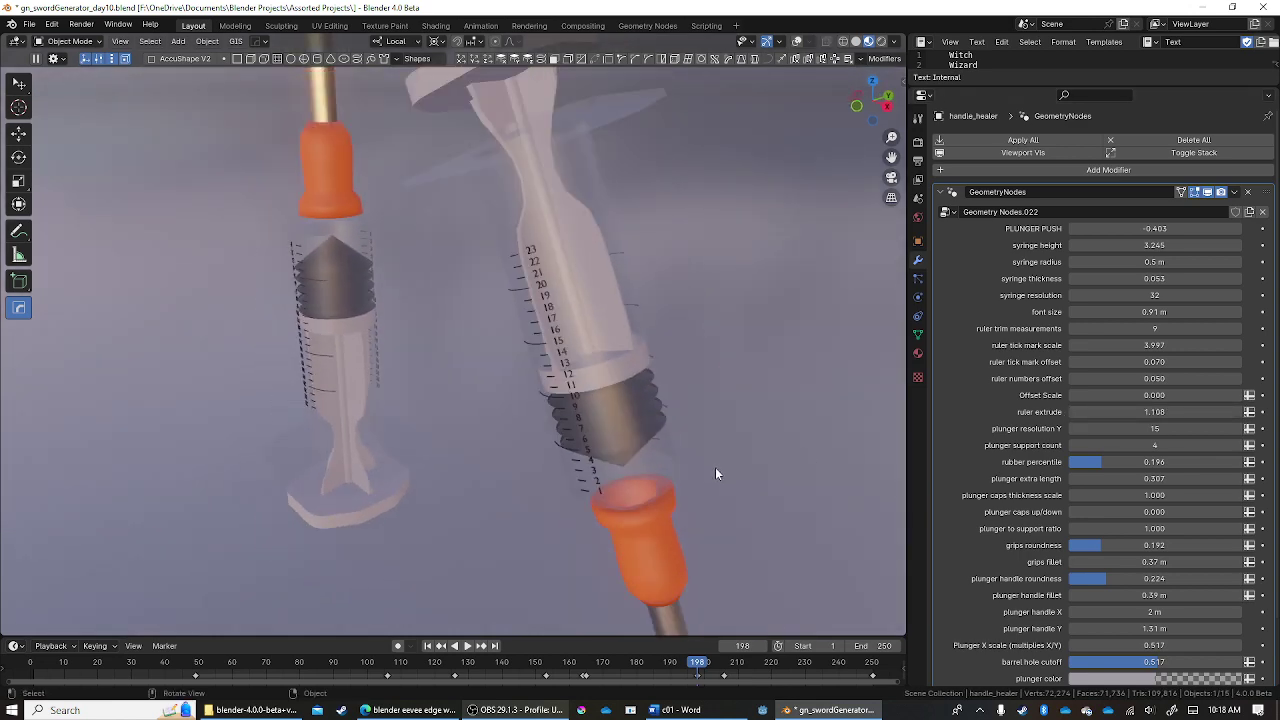
pyautogui.moveTo(715, 467); pyautogui.dragTo(755, 438, button='middle')
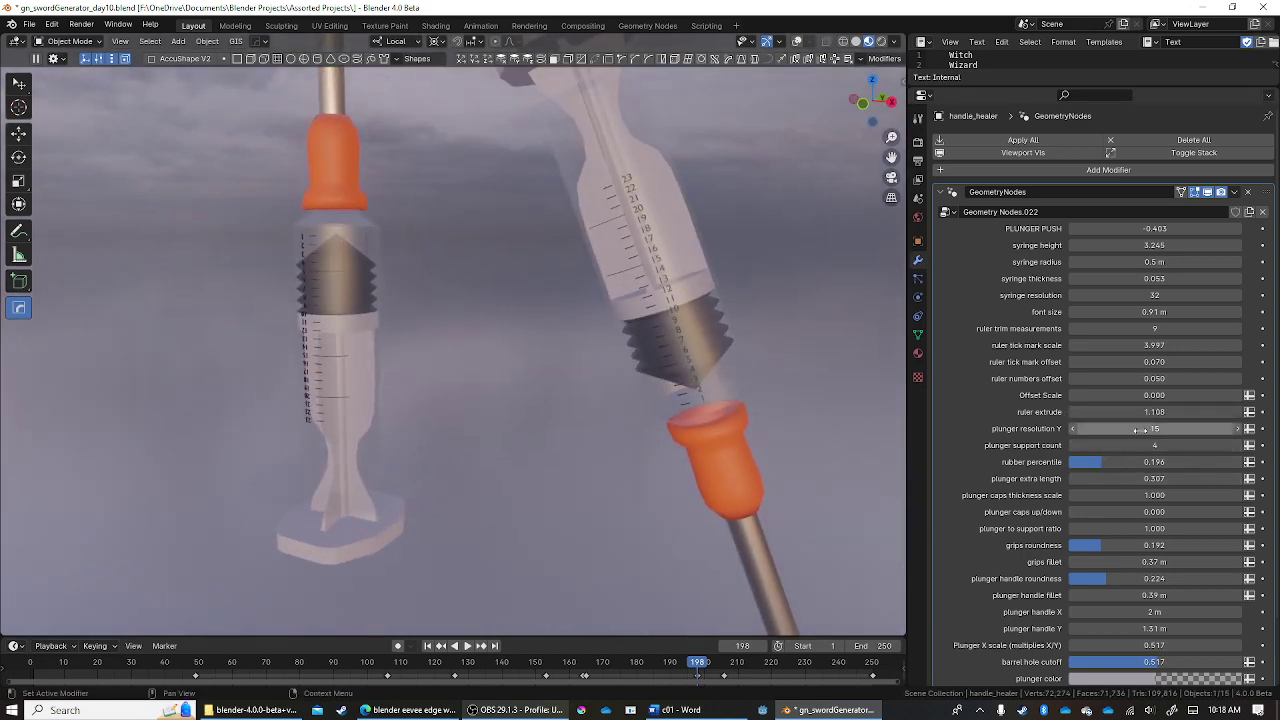
# - Increase the plunger resolution Y from 15 to 67
pyautogui.moveTo(1158, 428); pyautogui.dragTo(1172, 428)
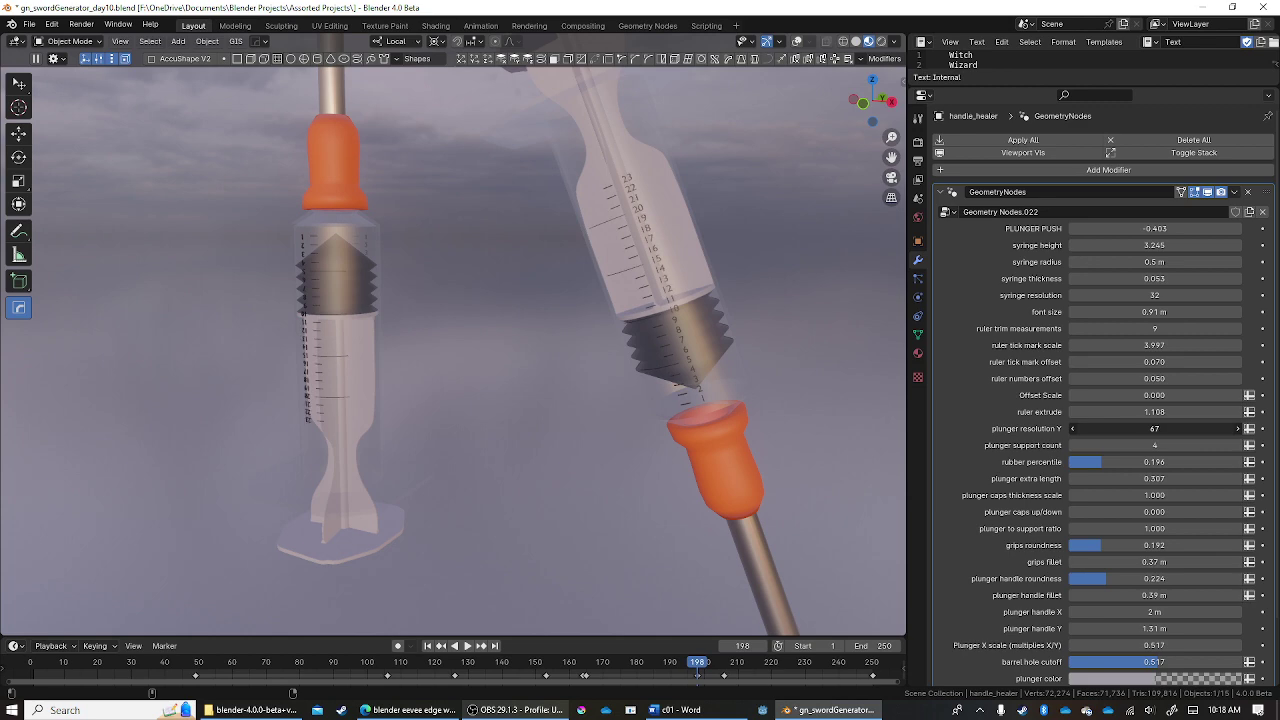
pyautogui.moveTo(666, 396); pyautogui.dragTo(700, 396, button='middle')
pyautogui.scroll(-1, 1057, 470)
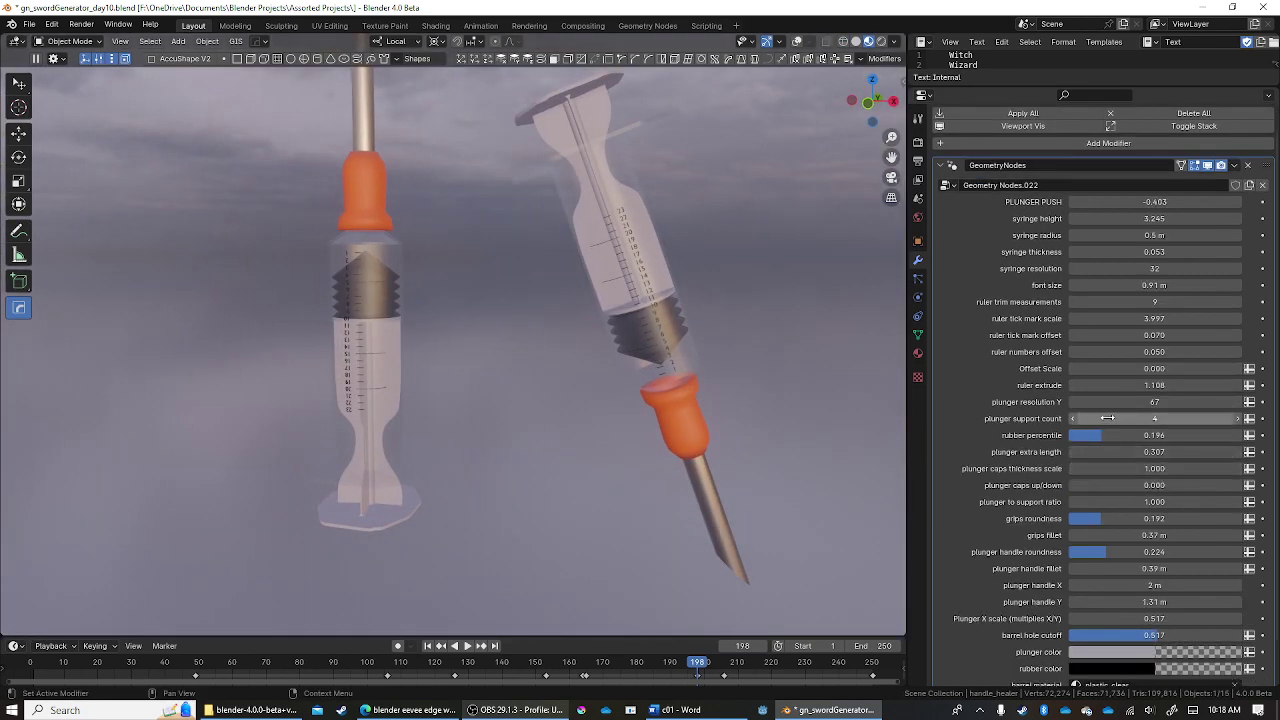
# - Try more plunger supports, then set the support count back to 4
pyautogui.moveTo(1110, 416)
pyautogui.mouseDown()
pyautogui.moveTo(1150, 416)
pyautogui.moveTo(1110, 418)
pyautogui.mouseUp()
pyautogui.moveTo(728, 279)
pyautogui.mouseDown(button='middle')
pyautogui.moveTo(720, 317)
pyautogui.moveTo(745, 320)
pyautogui.mouseUp(button='middle')
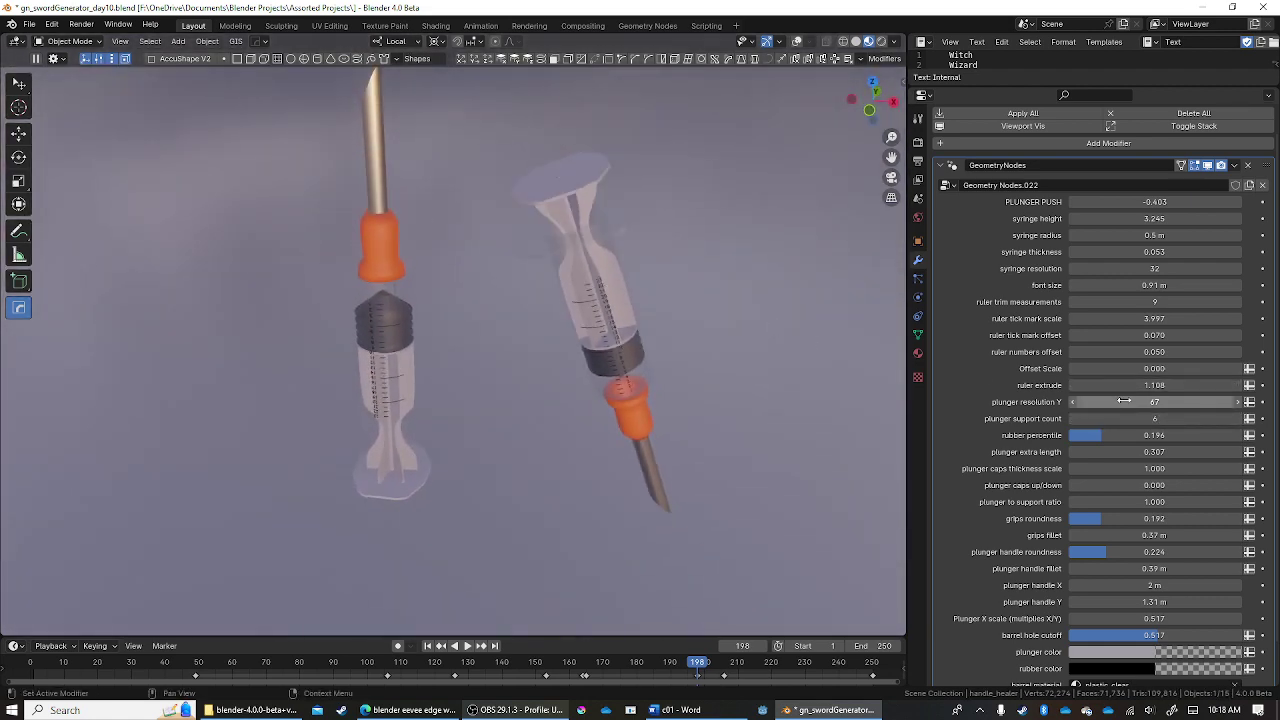
pyautogui.moveTo(1153, 420); pyautogui.dragTo(1153, 420)
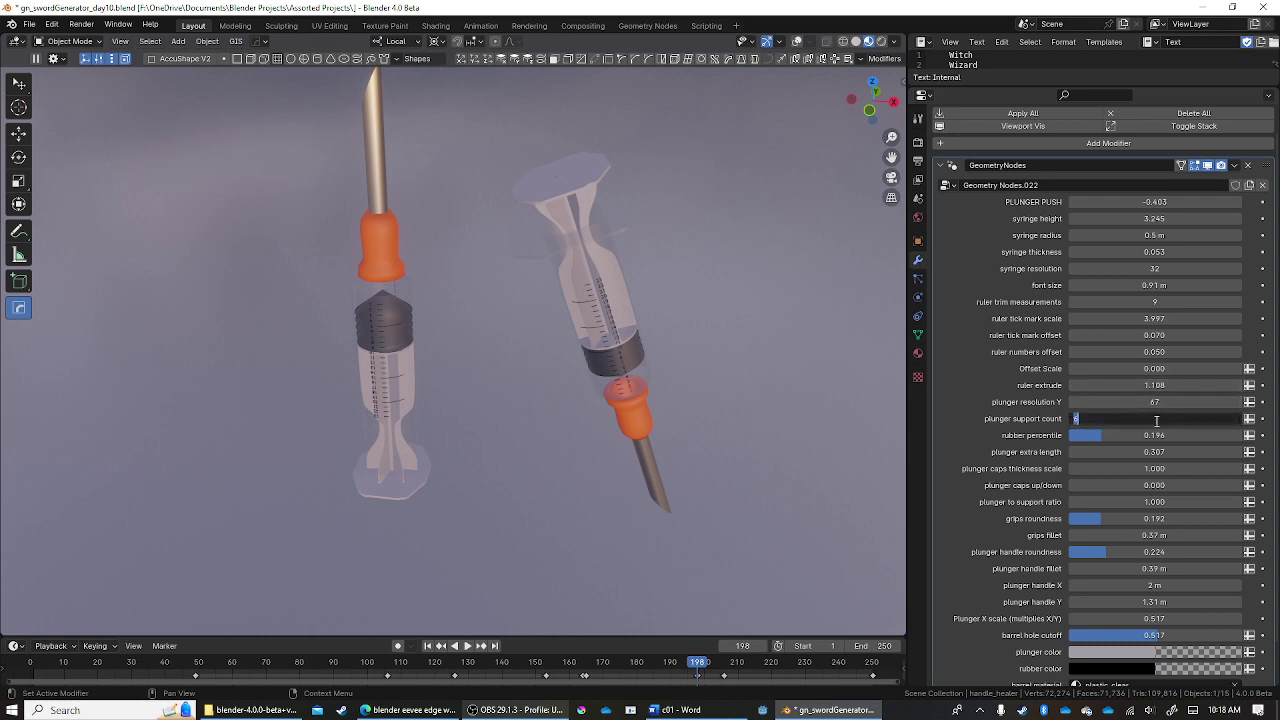
pyautogui.write('4')
pyautogui.press('Return')
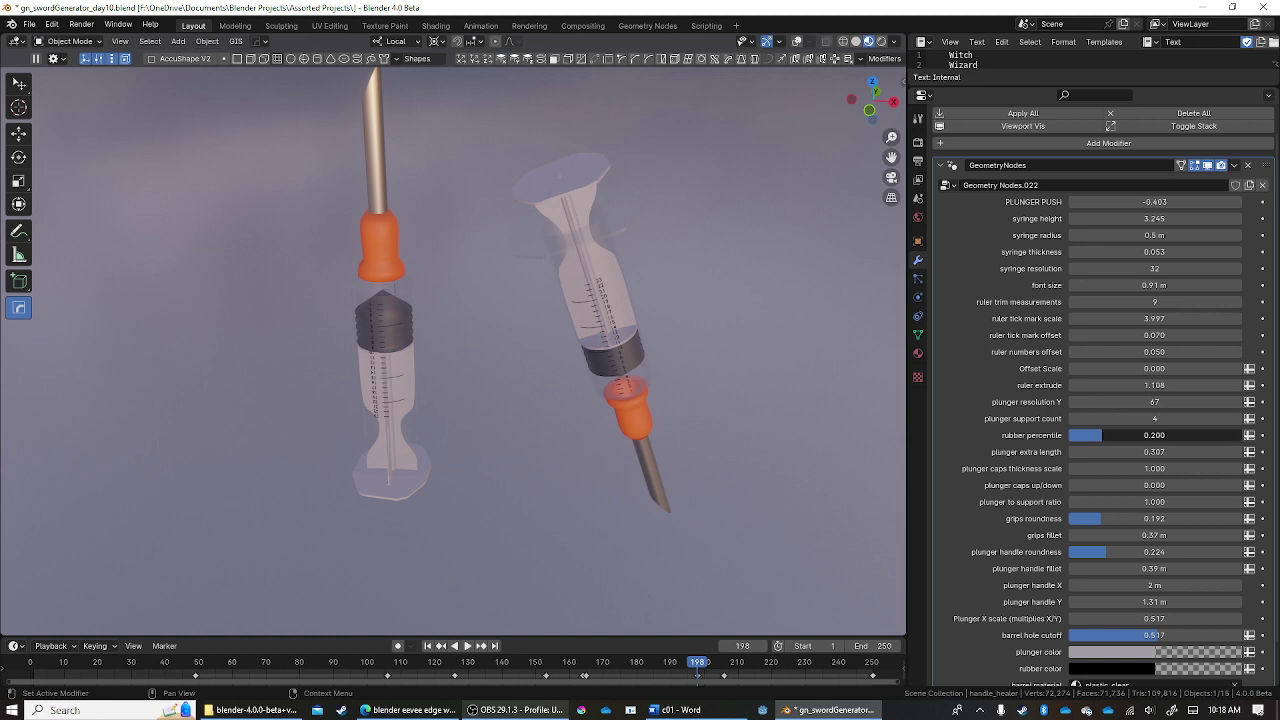
# - Retune the rubber percentile, set plunger caps to 0.033 and plunger-to-support ratio to 0
pyautogui.moveTo(1153, 435)
pyautogui.mouseDown()
pyautogui.moveTo(1165, 435)
pyautogui.moveTo(1117, 458)
pyautogui.moveTo(1160, 458)
pyautogui.moveTo(1131, 476)
pyautogui.mouseUp()
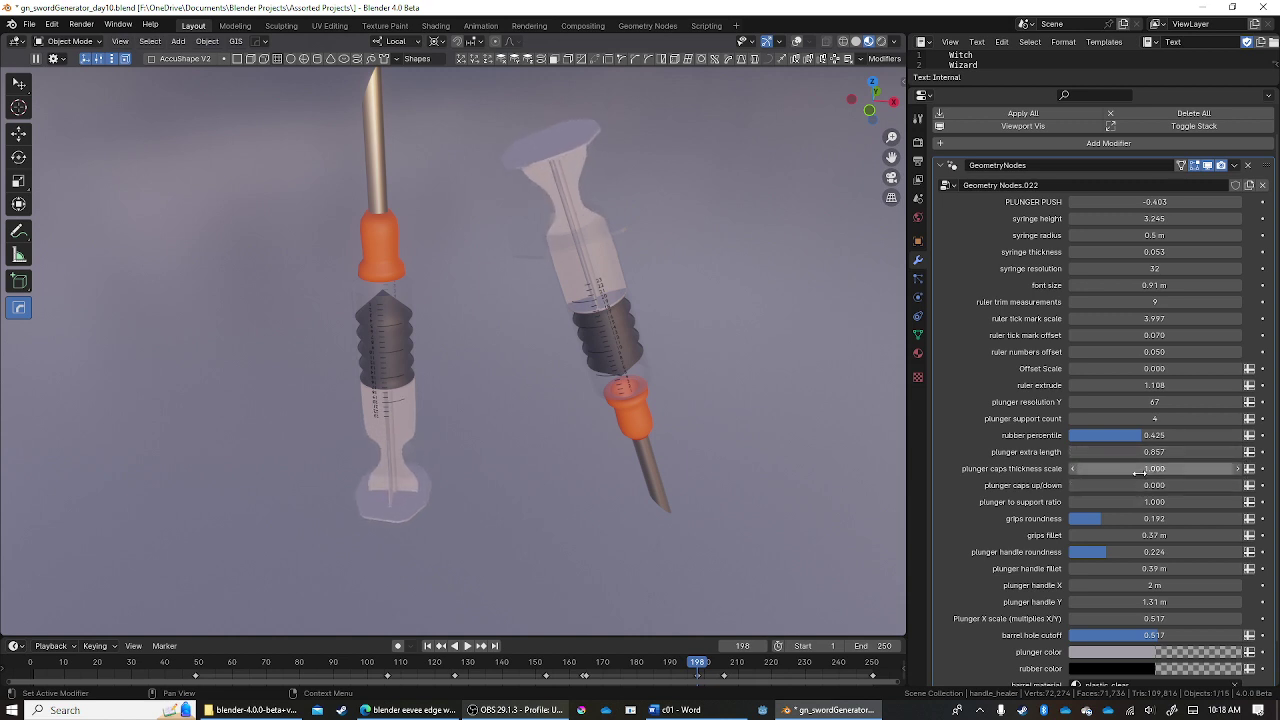
pyautogui.moveTo(1155, 436)
pyautogui.mouseDown()
pyautogui.moveTo(1117, 436)
pyautogui.moveTo(1152, 468)
pyautogui.mouseUp()
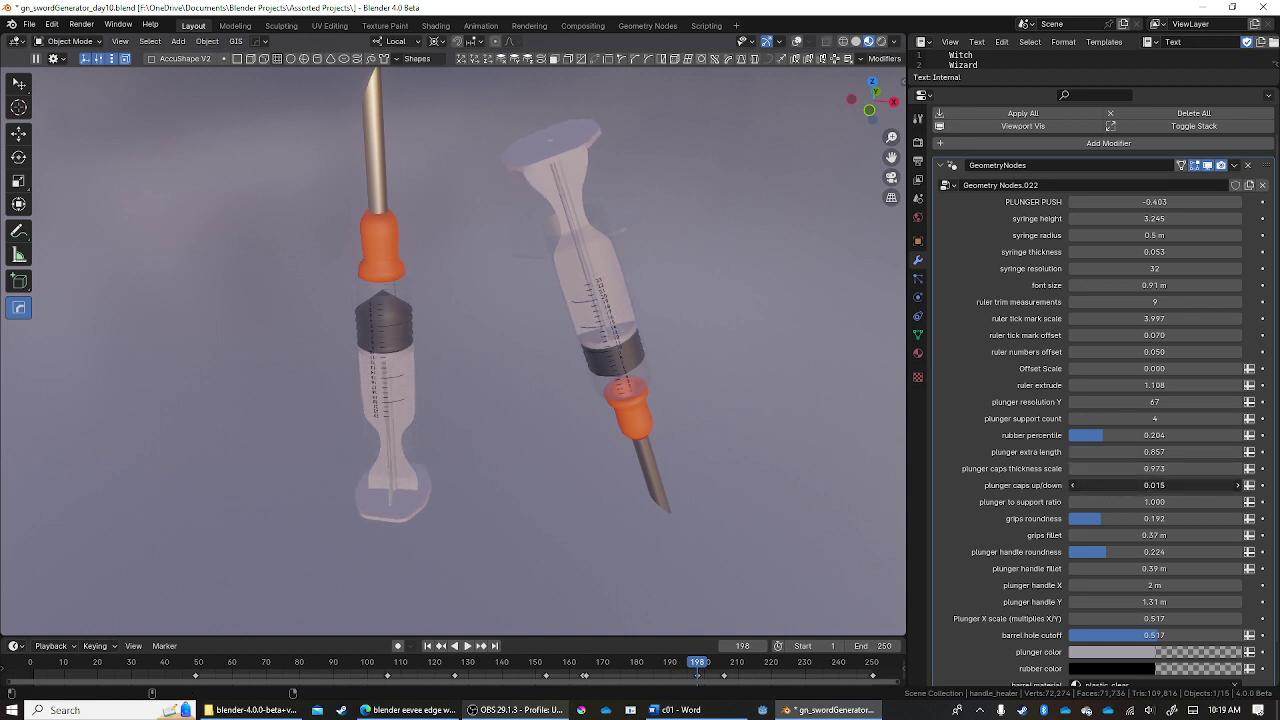
pyautogui.moveTo(1150, 485); pyautogui.dragTo(1222, 501)
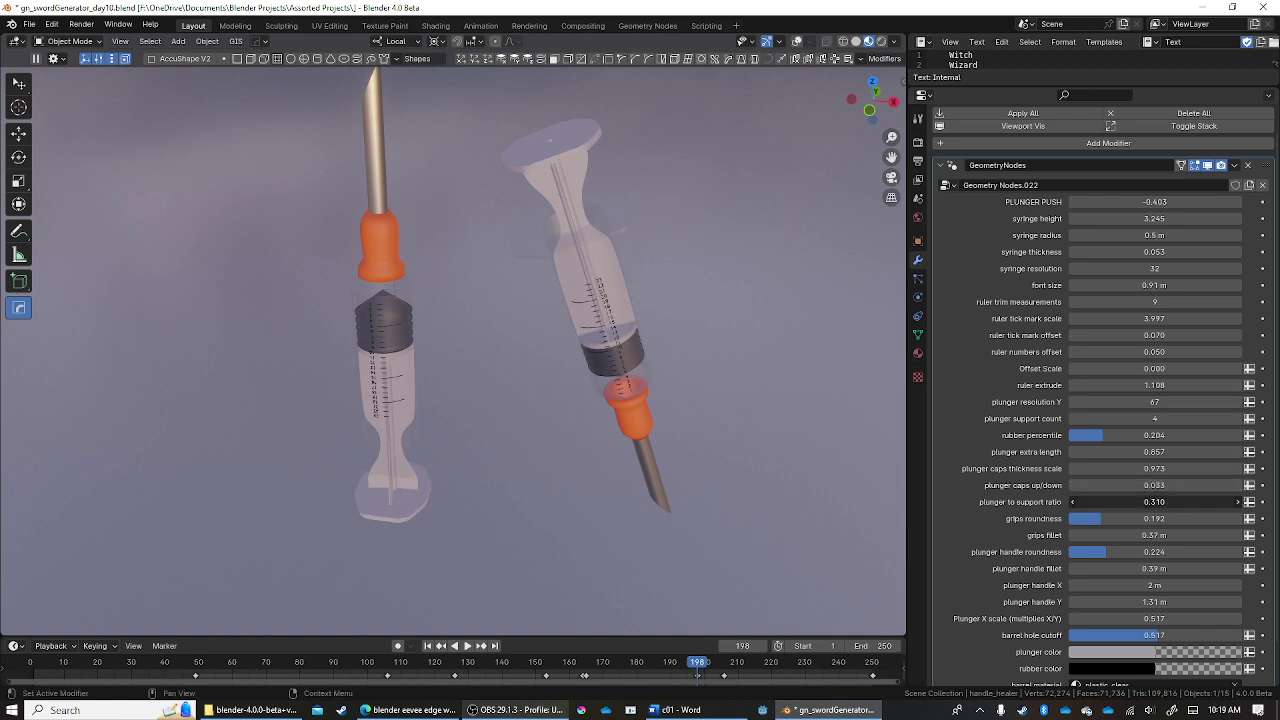
pyautogui.click(1141, 501)
pyautogui.write('0.000')
pyautogui.press('Return')
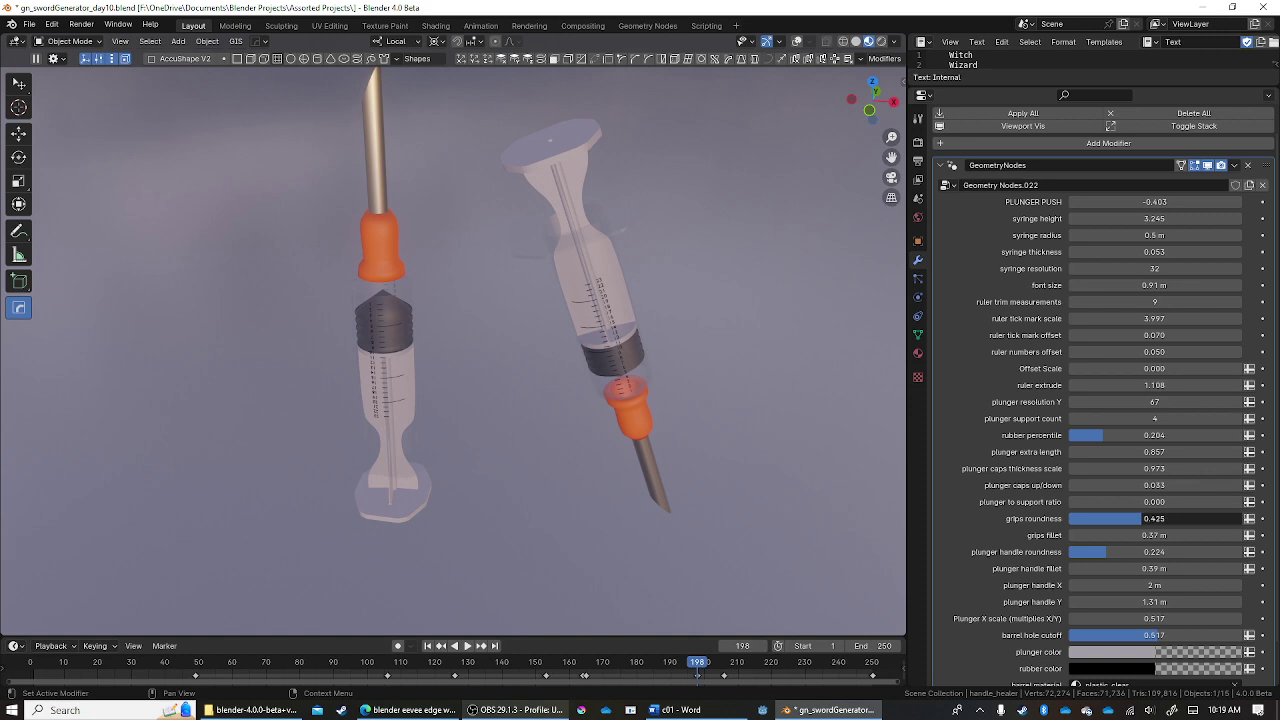
# - Raise the grips roundness toward fully rounded, ending at 0.378
pyautogui.moveTo(1141, 518)
pyautogui.mouseDown()
pyautogui.moveTo(1240, 518)
pyautogui.moveTo(1070, 518)
pyautogui.mouseUp()
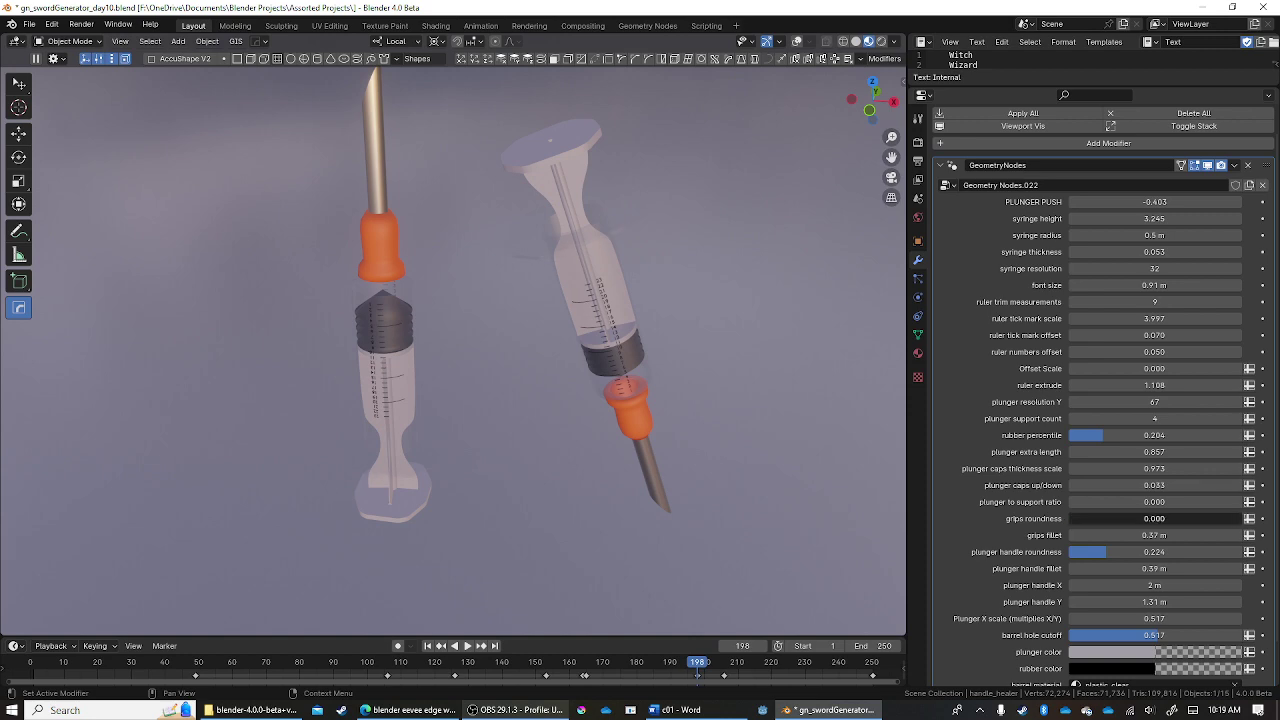
pyautogui.moveTo(520, 260); pyautogui.dragTo(563, 274, button='middle')
pyautogui.scroll(2, 664, 372)
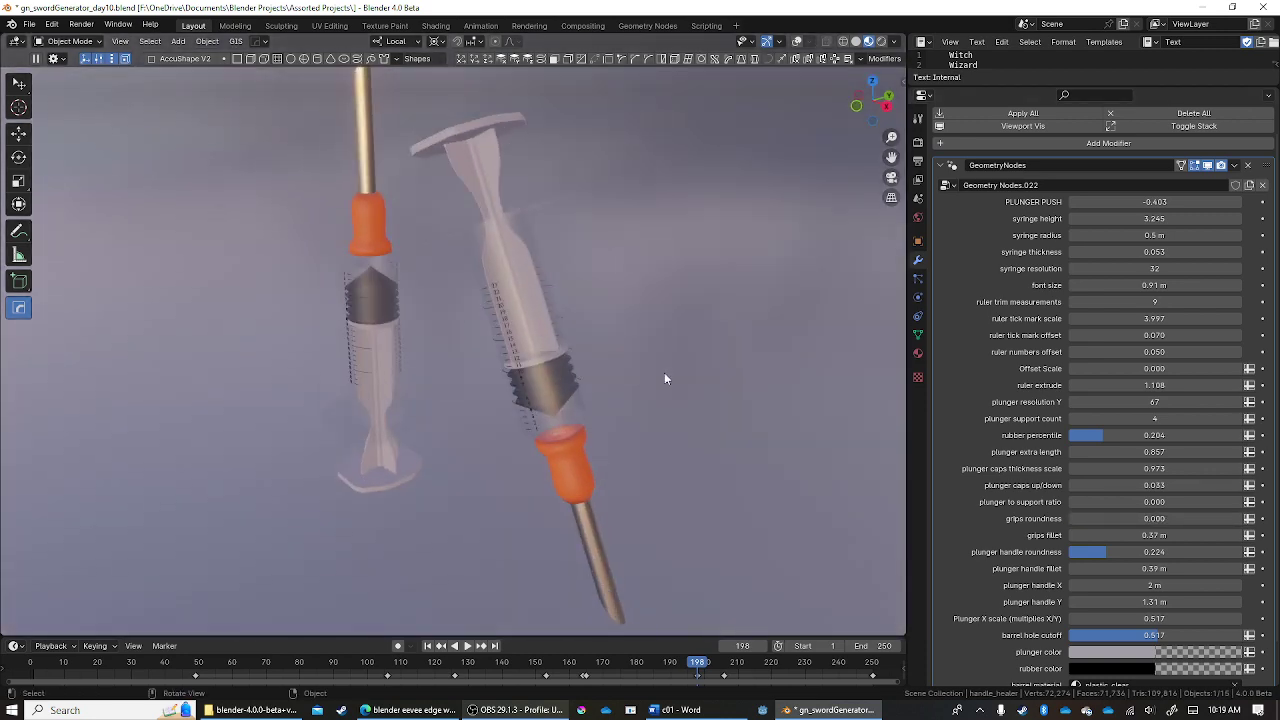
pyautogui.moveTo(664, 378)
pyautogui.mouseDown(button='middle')
pyautogui.moveTo(411, 359)
pyautogui.moveTo(438, 342)
pyautogui.mouseUp(button='middle')
pyautogui.scroll(2, 490, 436)
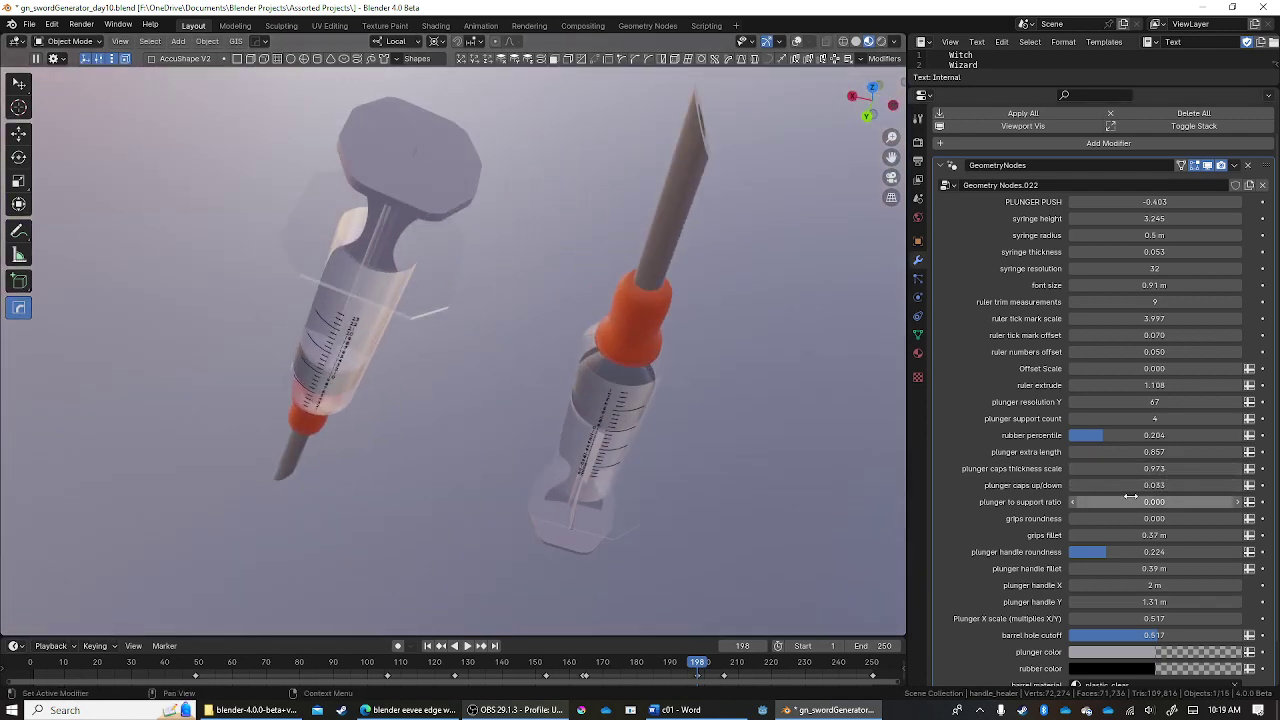
pyautogui.moveTo(1139, 522); pyautogui.dragTo(1240, 522)
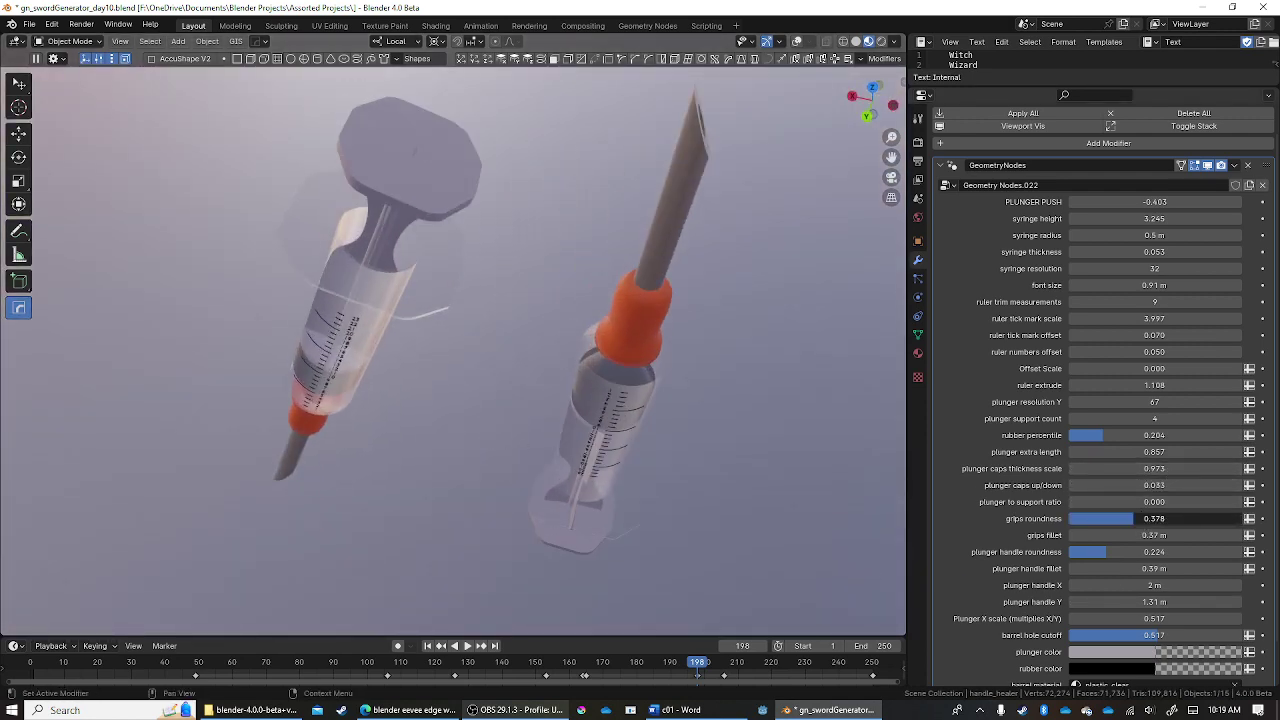
# - Switch to solid shading and make square grips with 0 roundness and a 0.24 m fillet
pyautogui.press('z')
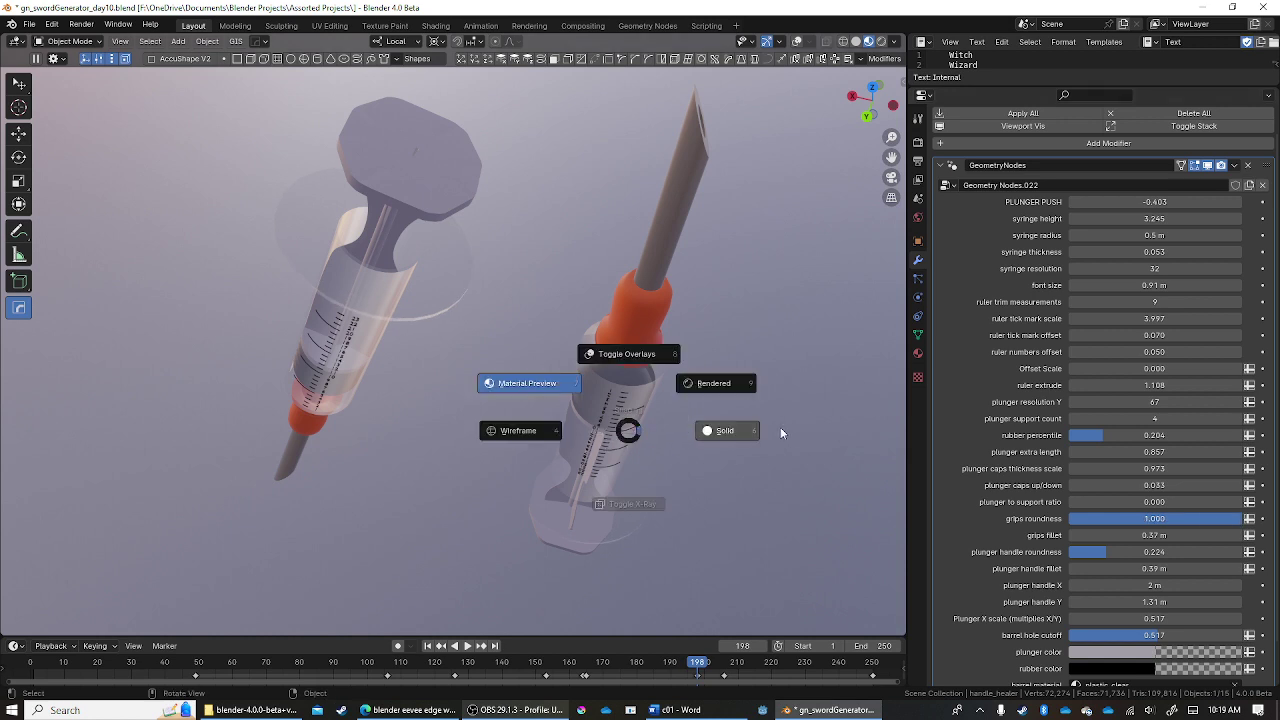
pyautogui.click(778, 430)
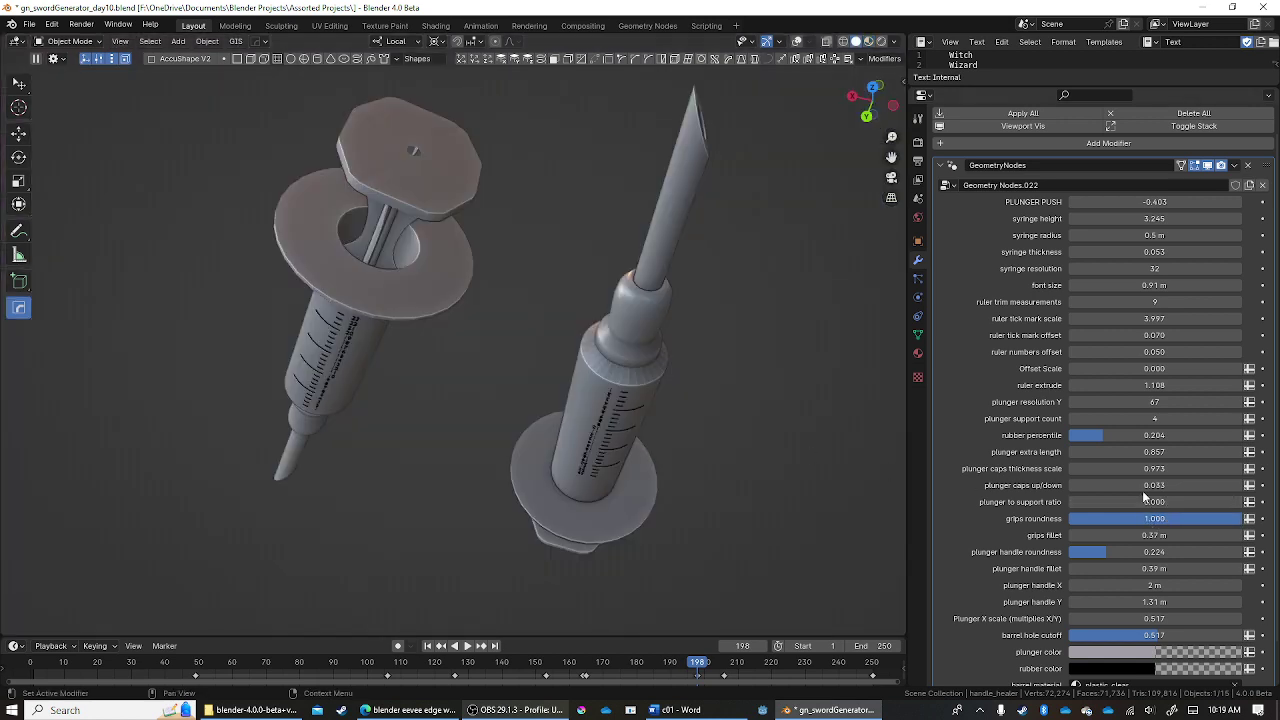
pyautogui.moveTo(1150, 518)
pyautogui.mouseDown()
pyautogui.moveTo(1073, 518)
pyautogui.moveTo(1142, 519)
pyautogui.mouseUp()
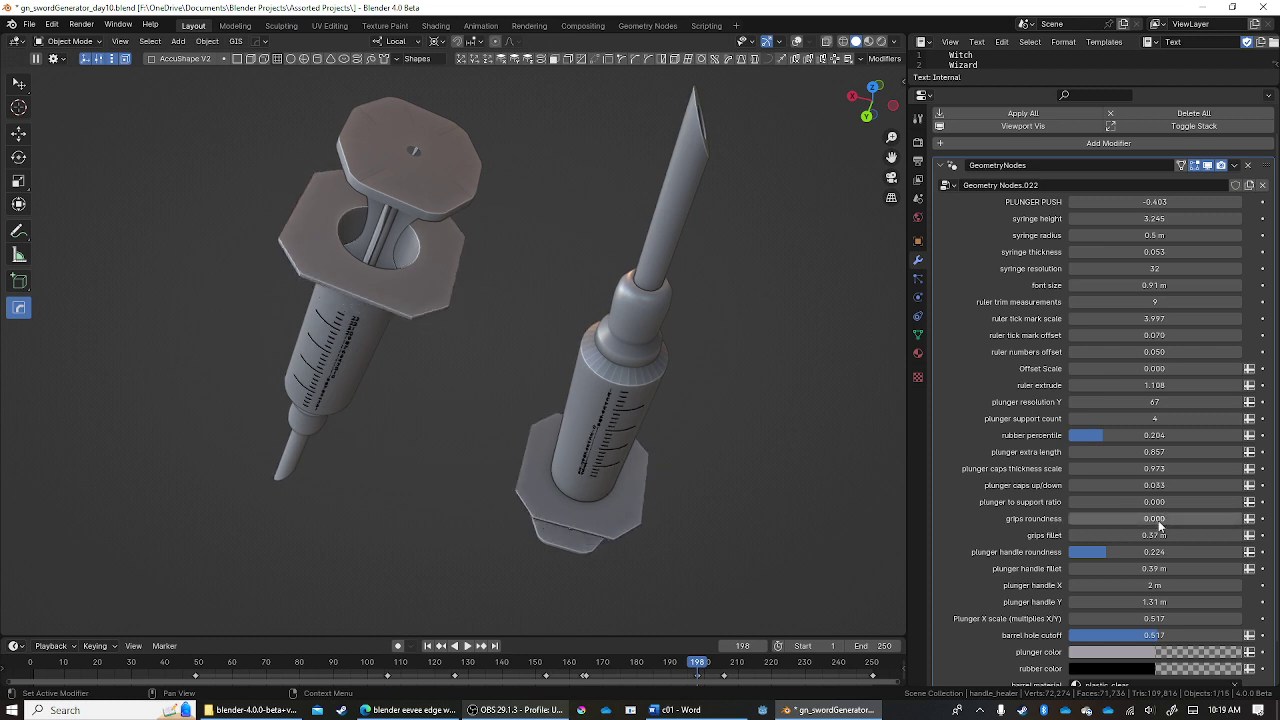
pyautogui.moveTo(1152, 535); pyautogui.dragTo(1110, 535)
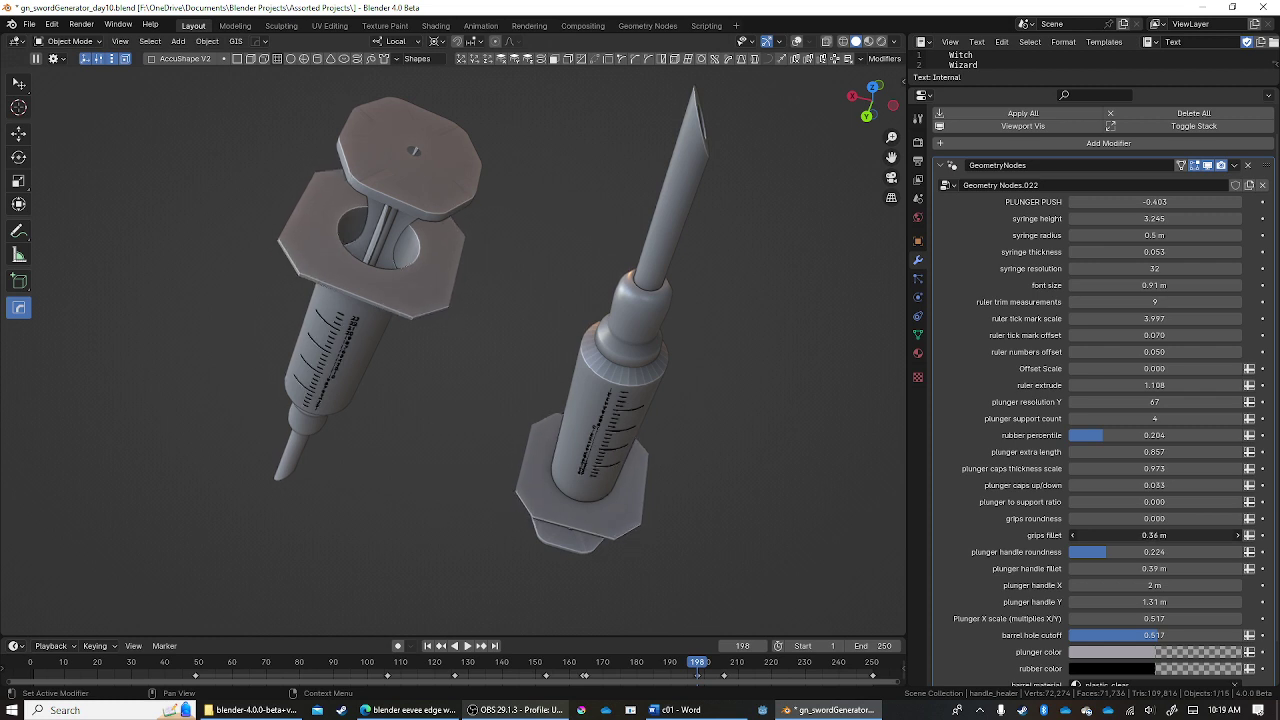
pyautogui.moveTo(1110, 535)
pyautogui.mouseDown()
pyautogui.moveTo(1245, 551)
pyautogui.moveTo(1070, 551)
pyautogui.mouseUp()
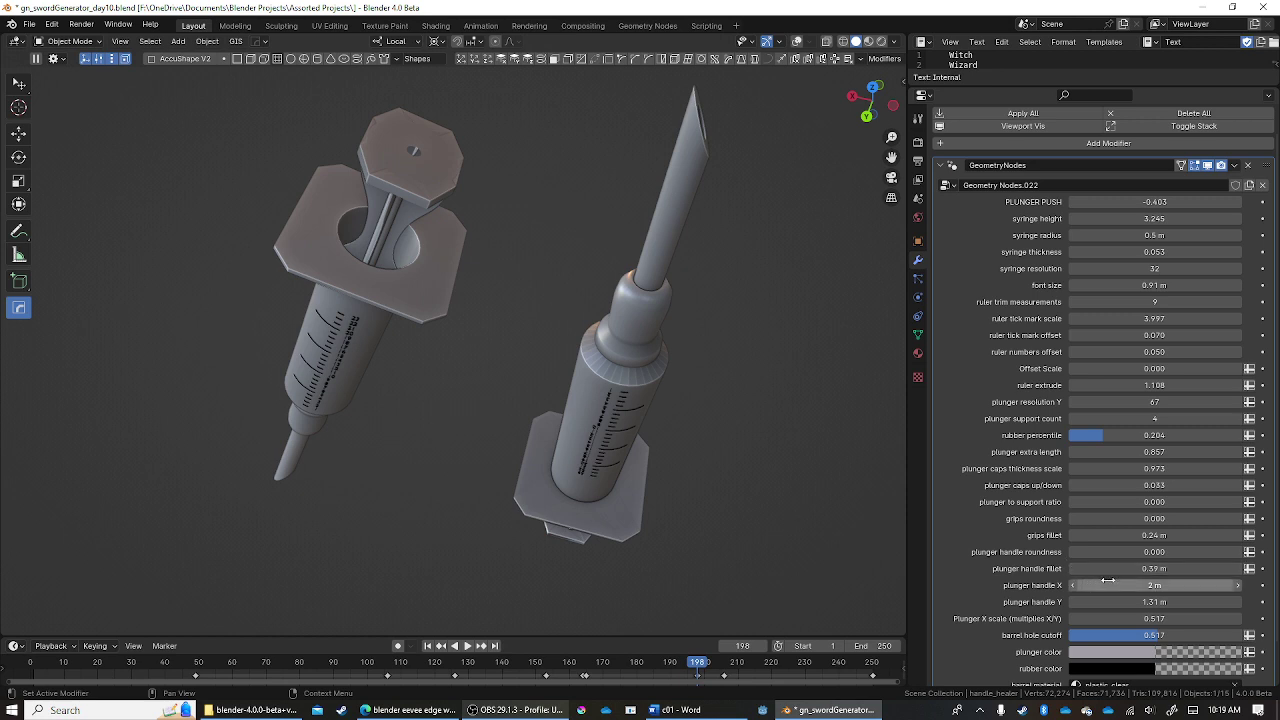
# - Lower the plunger handle fillet and widen the handle to 4.36 m, Y 1.21 m, X scale 0.417
pyautogui.moveTo(1153, 569)
pyautogui.mouseDown()
pyautogui.moveTo(1100, 569)
pyautogui.moveTo(1160, 569)
pyautogui.moveTo(1100, 569)
pyautogui.moveTo(1185, 552)
pyautogui.moveTo(1098, 552)
pyautogui.moveTo(1115, 569)
pyautogui.moveTo(1098, 571)
pyautogui.moveTo(1135, 585)
pyautogui.moveTo(1225, 585)
pyautogui.mouseUp()
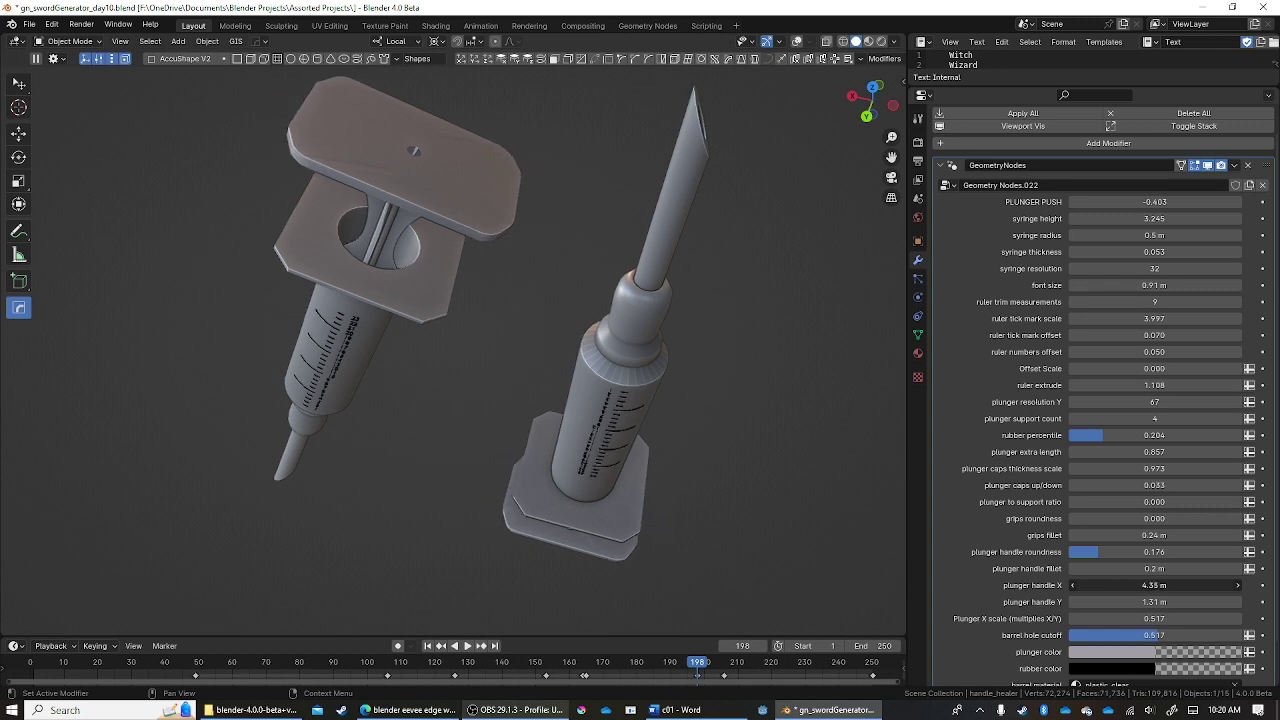
pyautogui.moveTo(1100, 602)
pyautogui.mouseDown()
pyautogui.moveTo(1135, 602)
pyautogui.moveTo(1075, 602)
pyautogui.moveTo(1105, 604)
pyautogui.moveTo(1065, 619)
pyautogui.moveTo(1110, 619)
pyautogui.mouseUp()
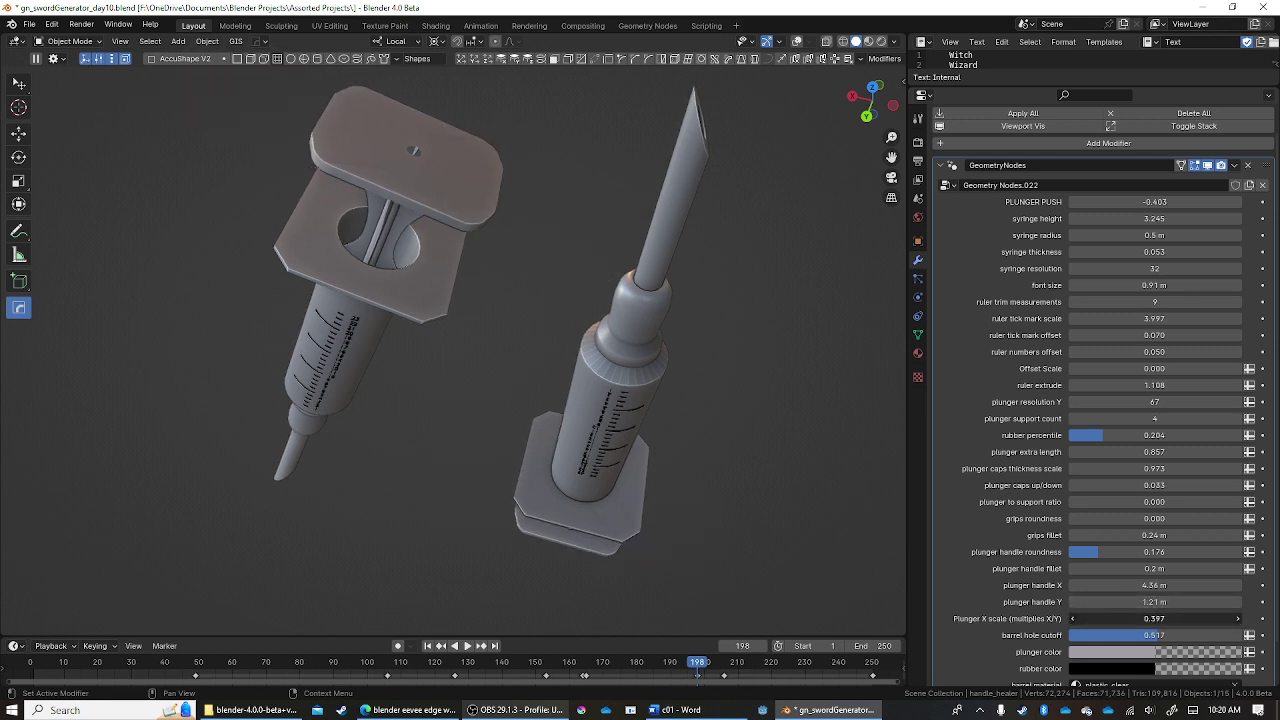
pyautogui.moveTo(794, 508)
pyautogui.mouseDown(button='middle')
pyautogui.moveTo(730, 458)
pyautogui.moveTo(727, 482)
pyautogui.mouseUp(button='middle')
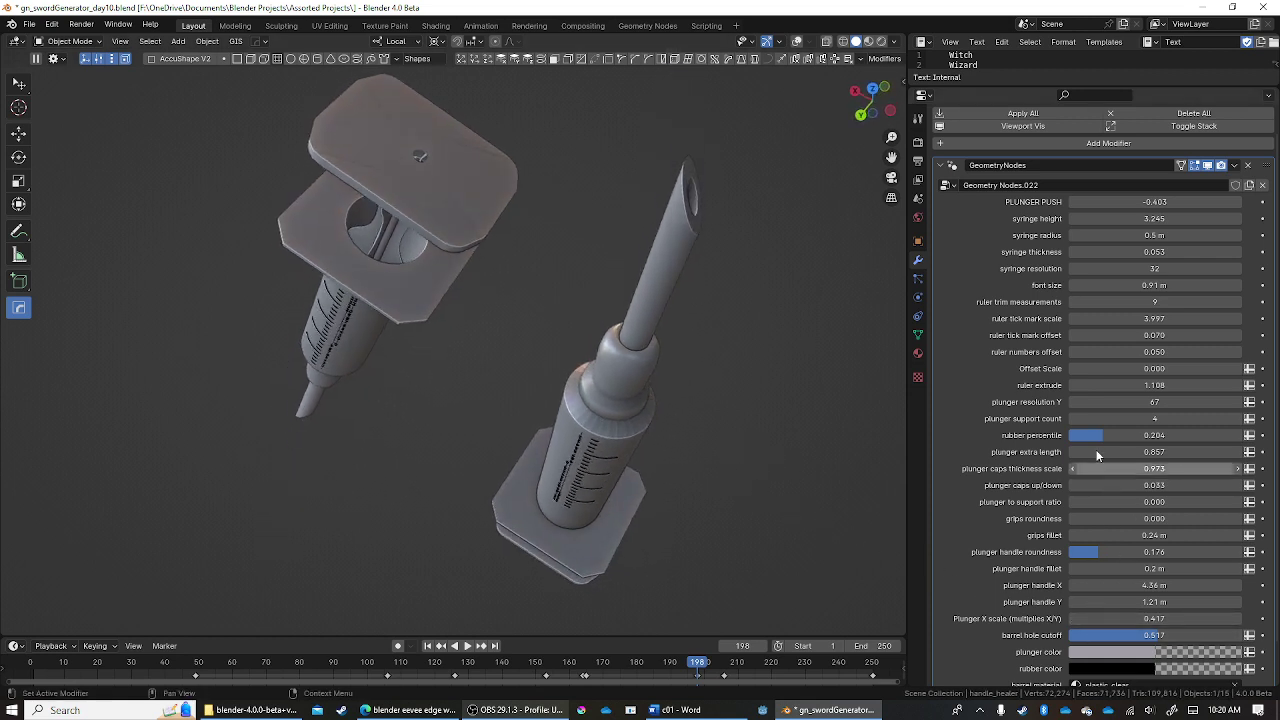
pyautogui.click(1095, 145)
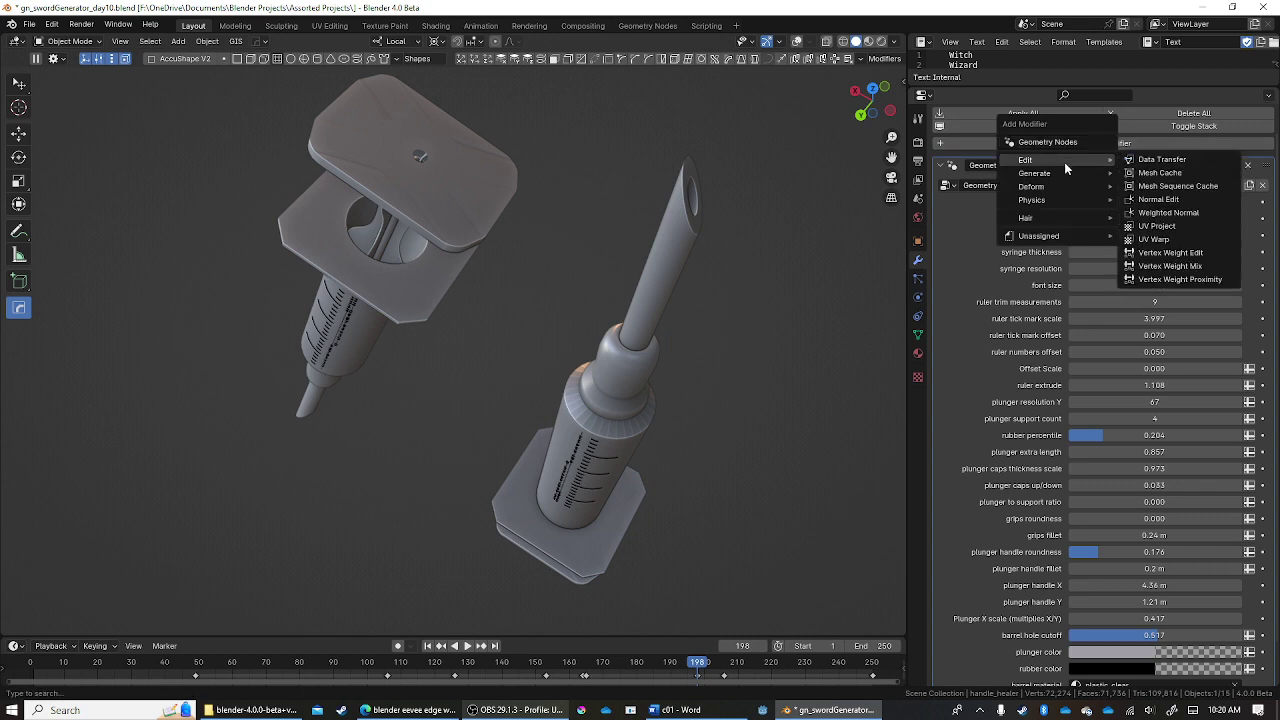
pyautogui.moveTo(1035, 173)
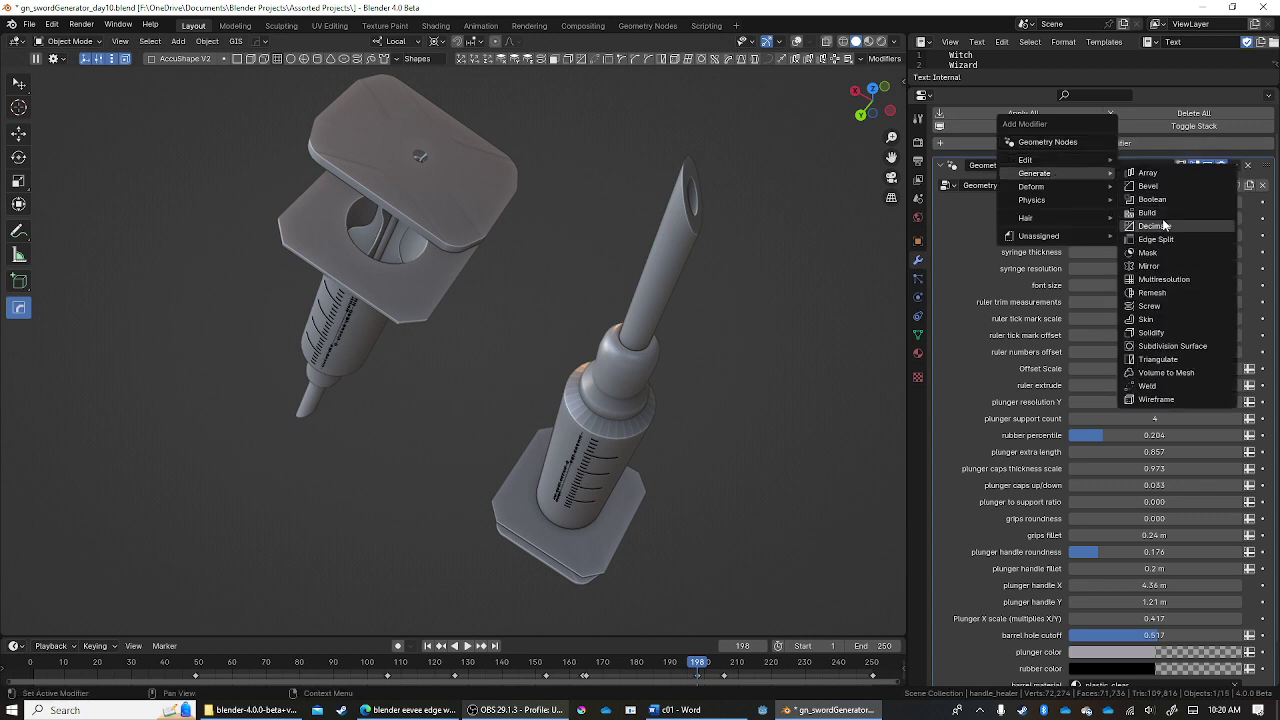
# - Add a Planar Decimate modifier with a 5° angle limit, reducing faces to 4924
pyautogui.click(1163, 225)
pyautogui.scroll(-5, 1140, 500)
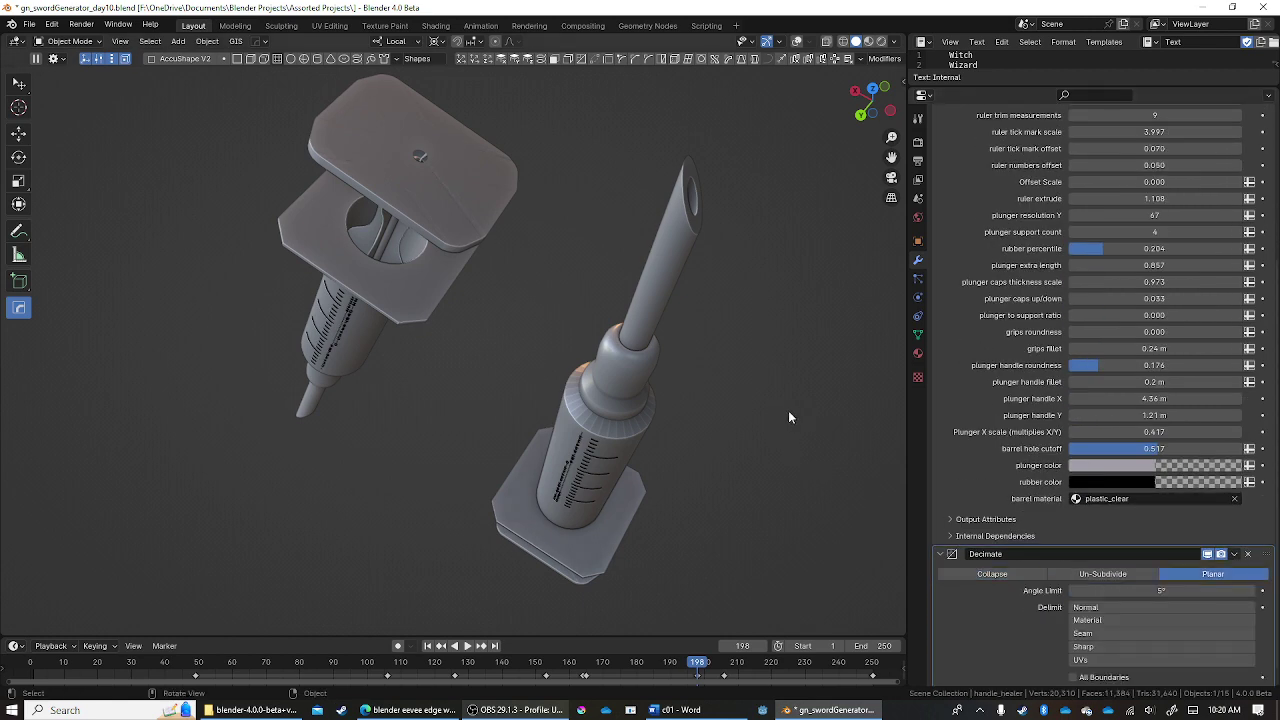
pyautogui.scroll(-1, 1097, 533)
pyautogui.moveTo(605, 335)
pyautogui.mouseDown(button='middle')
pyautogui.moveTo(621, 344)
pyautogui.moveTo(542, 358)
pyautogui.moveTo(674, 232)
pyautogui.moveTo(692, 194)
pyautogui.moveTo(590, 322)
pyautogui.moveTo(625, 323)
pyautogui.moveTo(662, 359)
pyautogui.moveTo(600, 358)
pyautogui.mouseUp(button='middle')
pyautogui.scroll(-3, 561, 357)
# - Return to material preview, try a larger plunger handle X and X scale, and undo both
pyautogui.press('z')
pyautogui.click(461, 294)
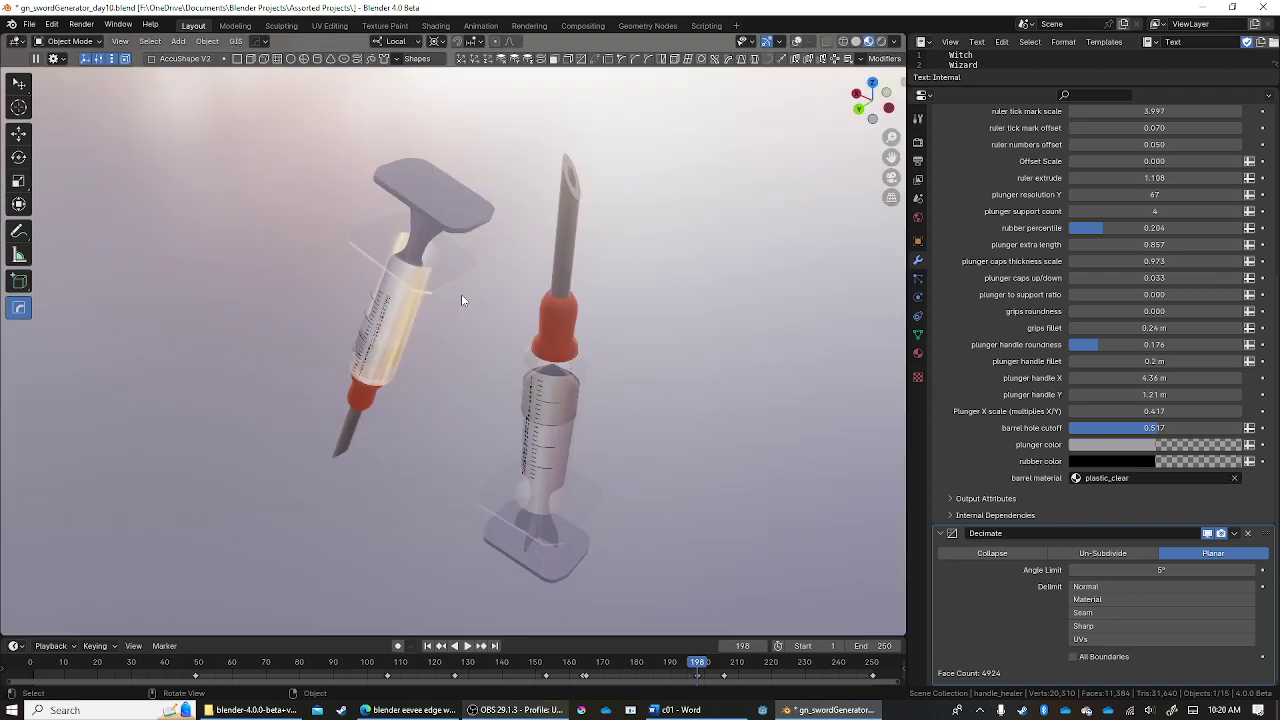
pyautogui.moveTo(461, 294)
pyautogui.mouseDown(button='middle')
pyautogui.moveTo(485, 337)
pyautogui.moveTo(572, 288)
pyautogui.moveTo(560, 314)
pyautogui.mouseUp(button='middle')
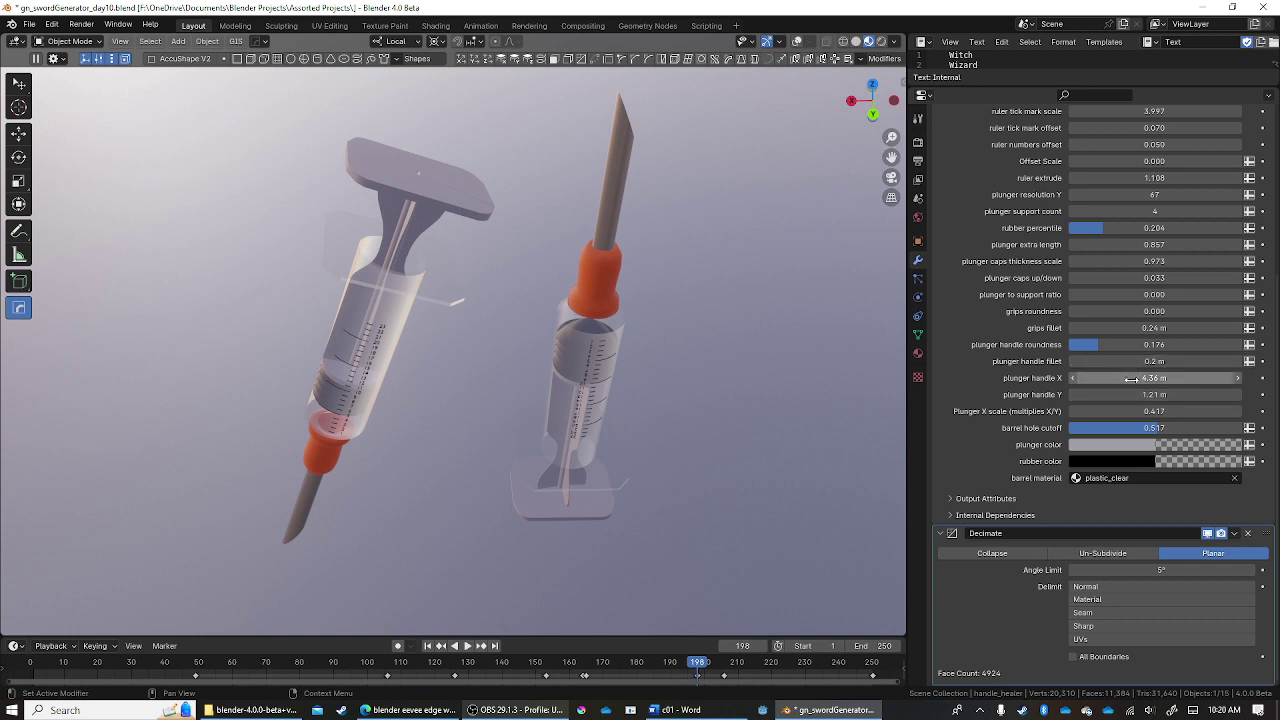
pyautogui.moveTo(1152, 378); pyautogui.dragTo(1175, 378)
pyautogui.hotkey('ctrl', 'z')
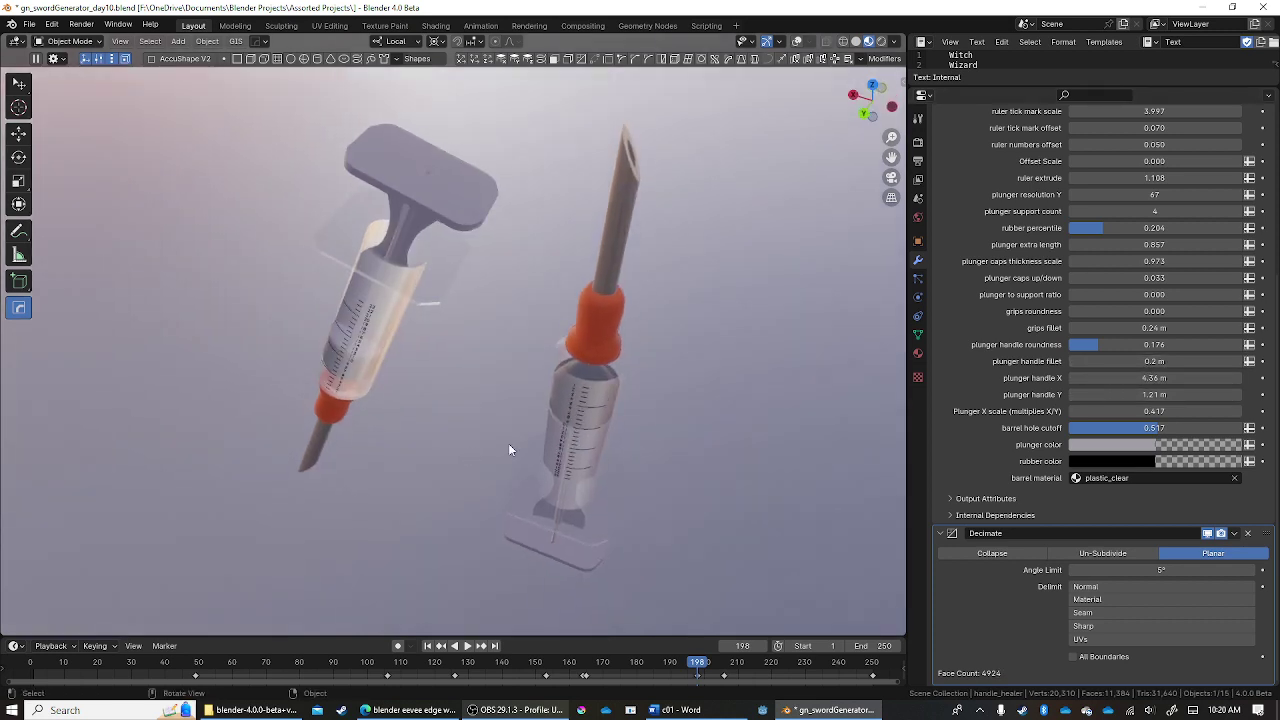
pyautogui.moveTo(1154, 411); pyautogui.dragTo(1190, 411)
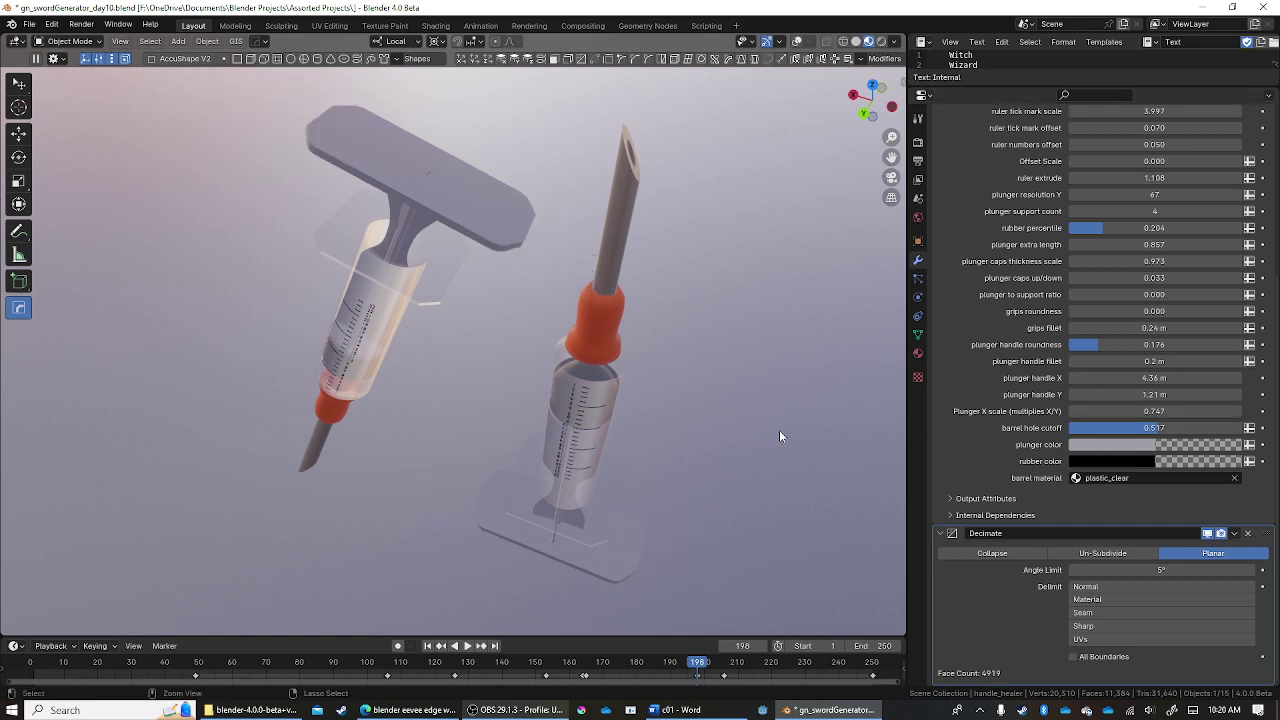
pyautogui.hotkey('ctrl', 'z')
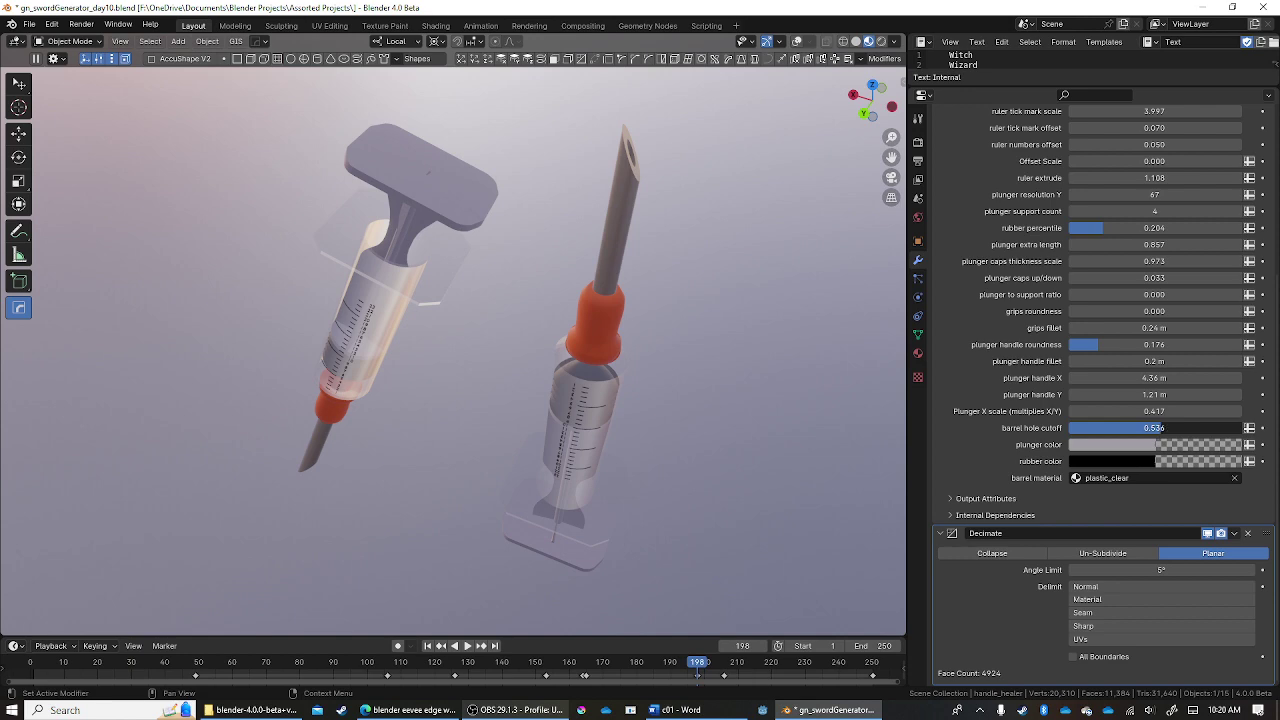
# - Lower the barrel hole cutoff from 0.517 to 0 and check it from the camera view
pyautogui.moveTo(1160, 428); pyautogui.dragTo(1075, 428)
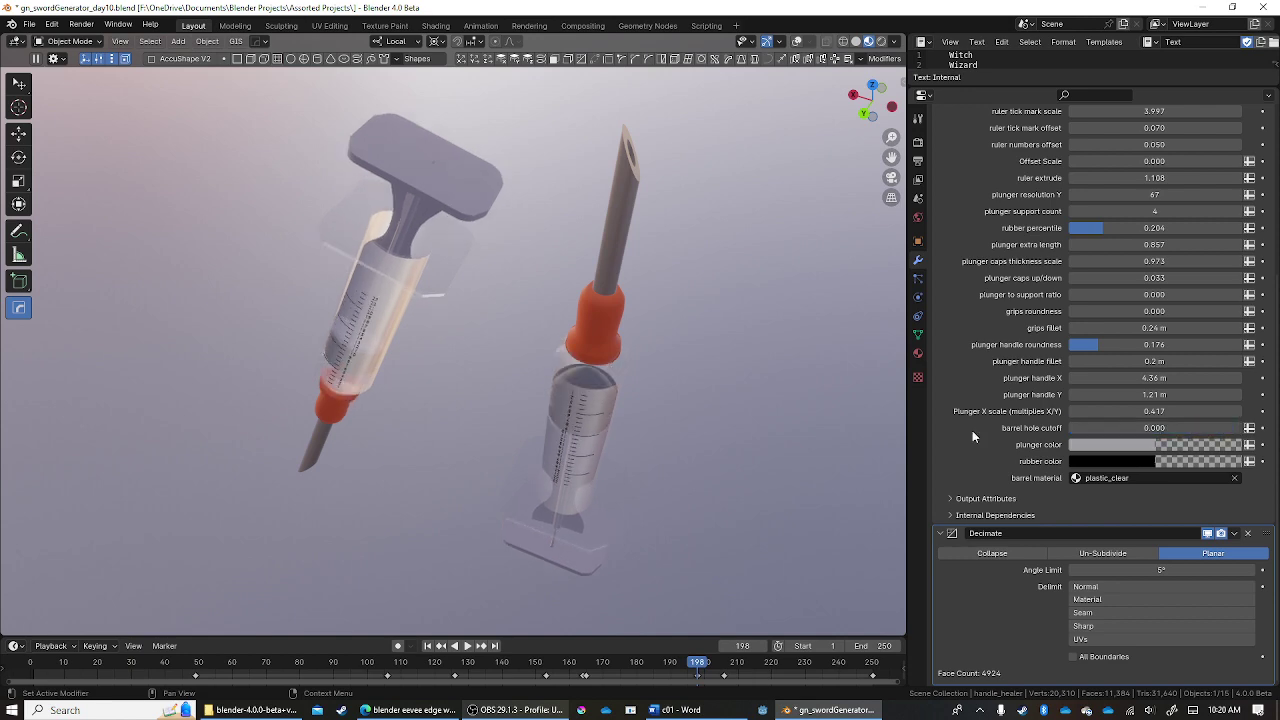
pyautogui.press('KP_0')
pyautogui.moveTo(421, 366); pyautogui.dragTo(430, 405, button='middle')
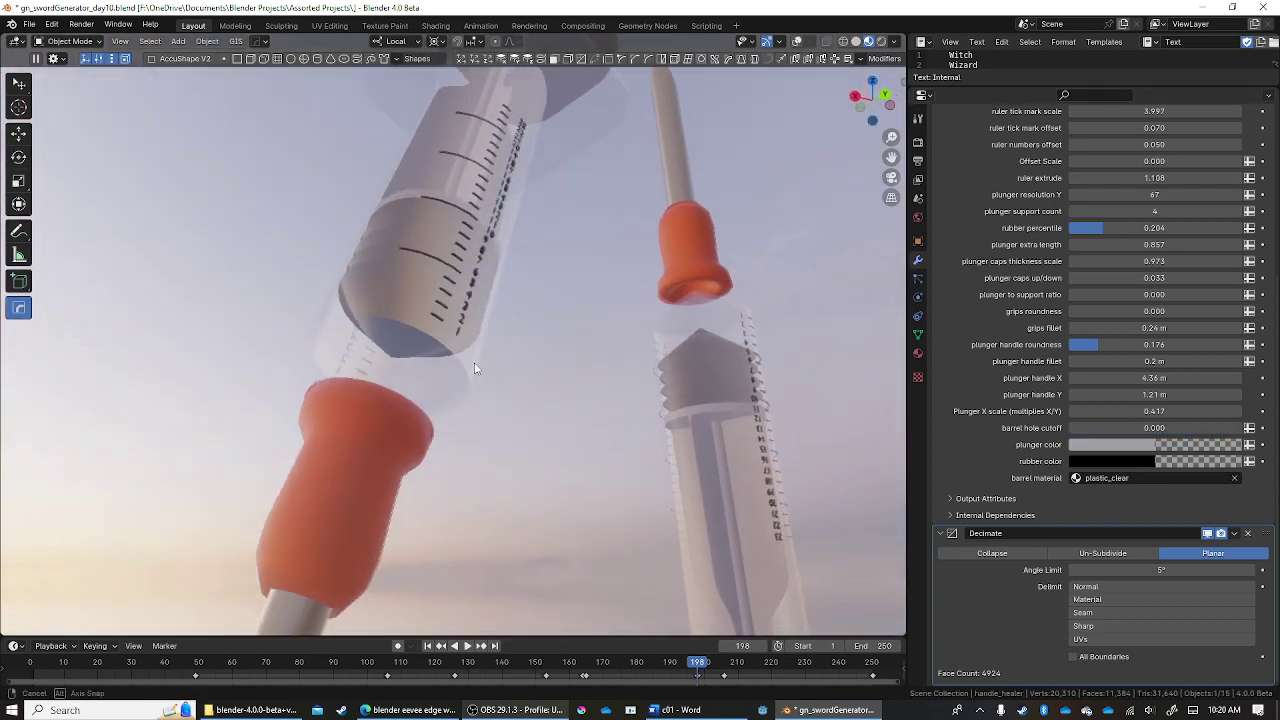
# - Switch to wireframe and raise the barrel hole cutoff to 0.492 to trim the cone tip
pyautogui.hotkey('shift', 'z')
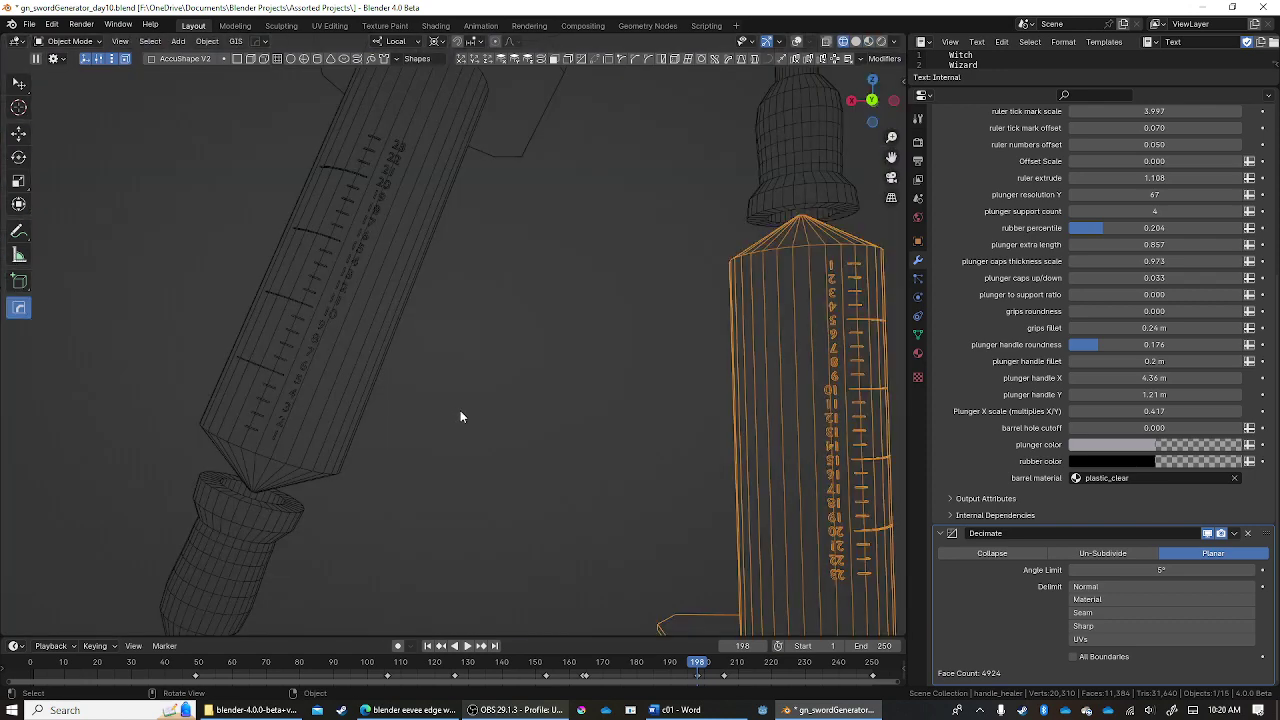
pyautogui.click(1160, 428)
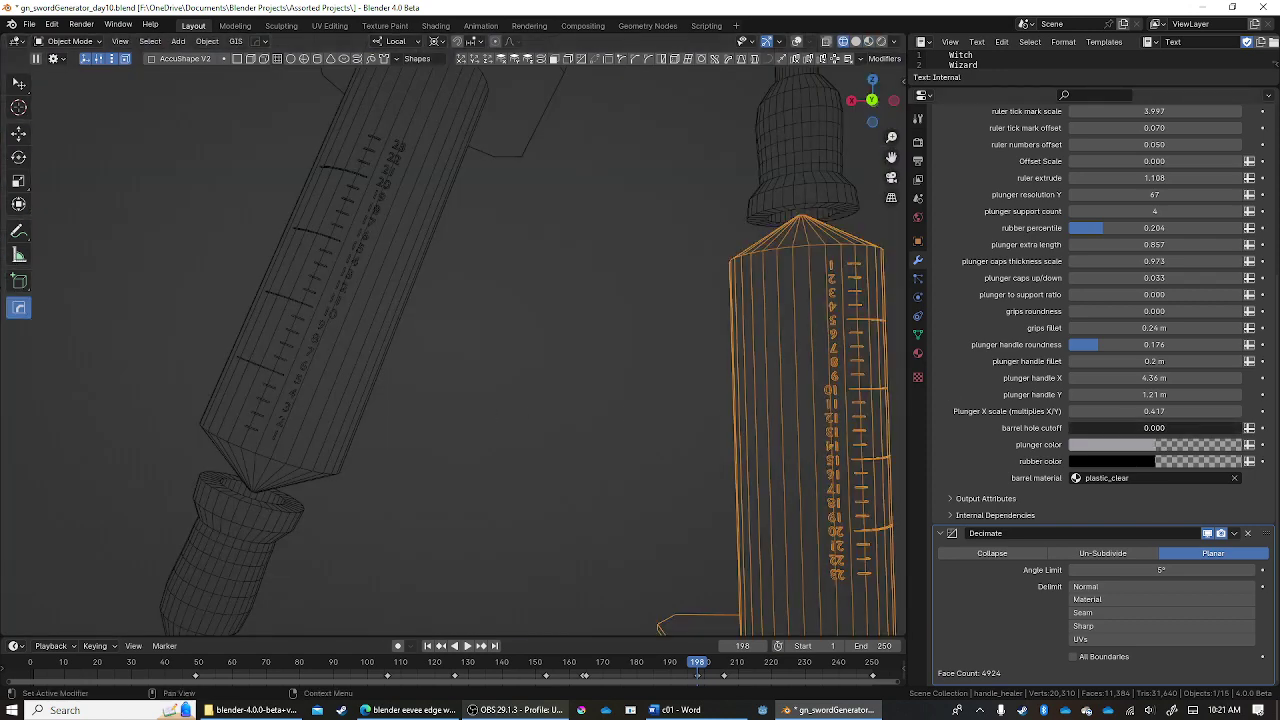
pyautogui.moveTo(1160, 428)
pyautogui.mouseDown()
pyautogui.moveTo(1240, 428)
pyautogui.moveTo(1089, 428)
pyautogui.moveTo(1153, 428)
pyautogui.mouseUp()
pyautogui.press('`')
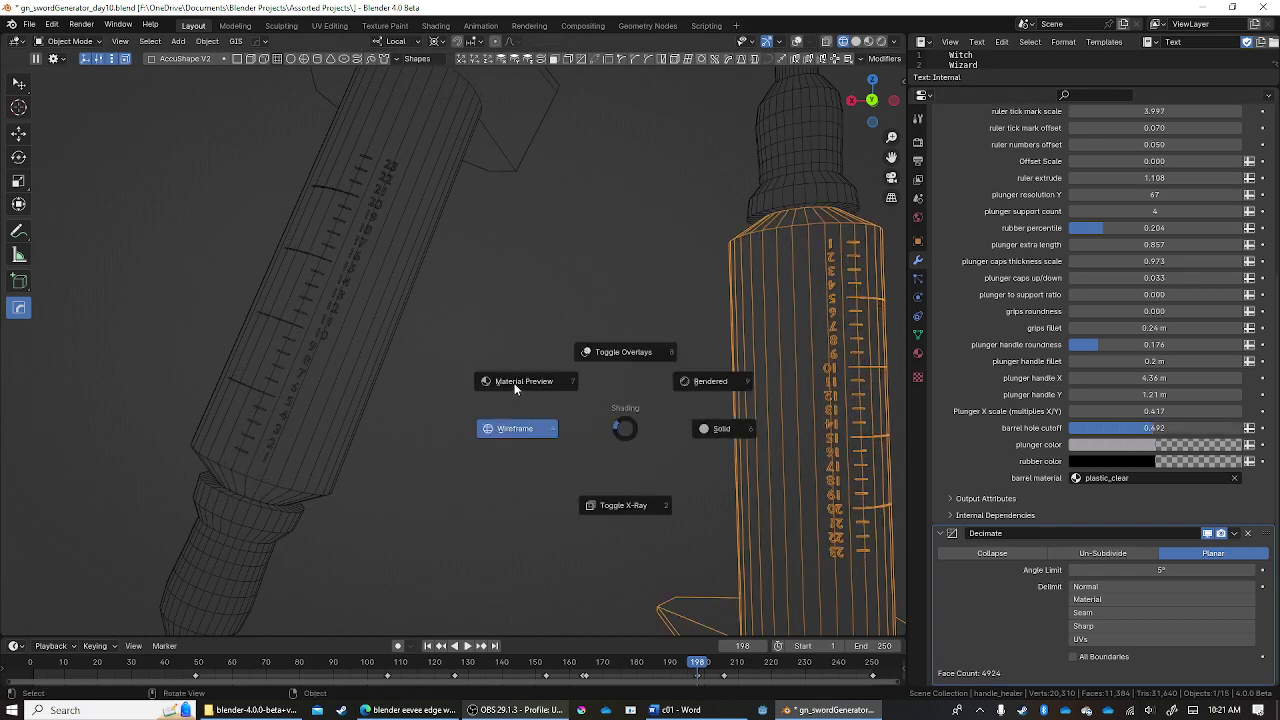
# - Return to material preview shading and make the plunger colour red
pyautogui.click(643, 406)
pyautogui.press('z')
pyautogui.click(441, 322)
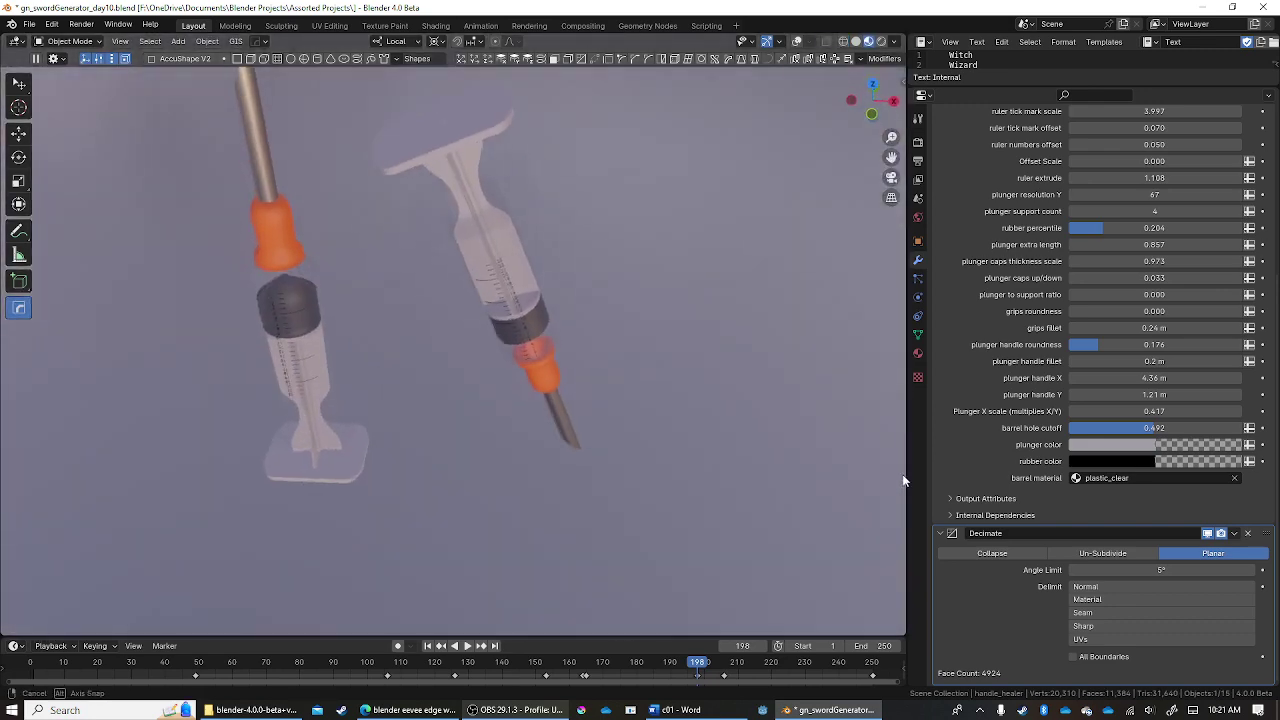
pyautogui.moveTo(597, 437); pyautogui.dragTo(899, 439, button='middle')
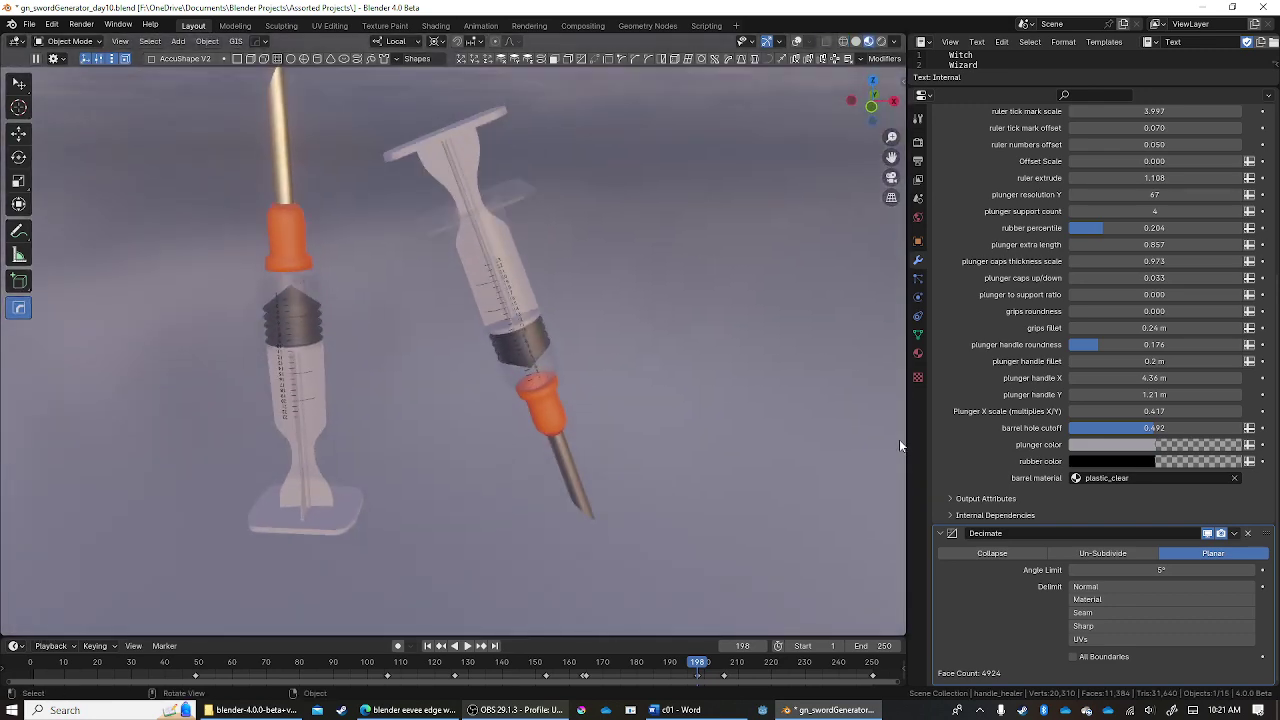
pyautogui.click(1119, 448)
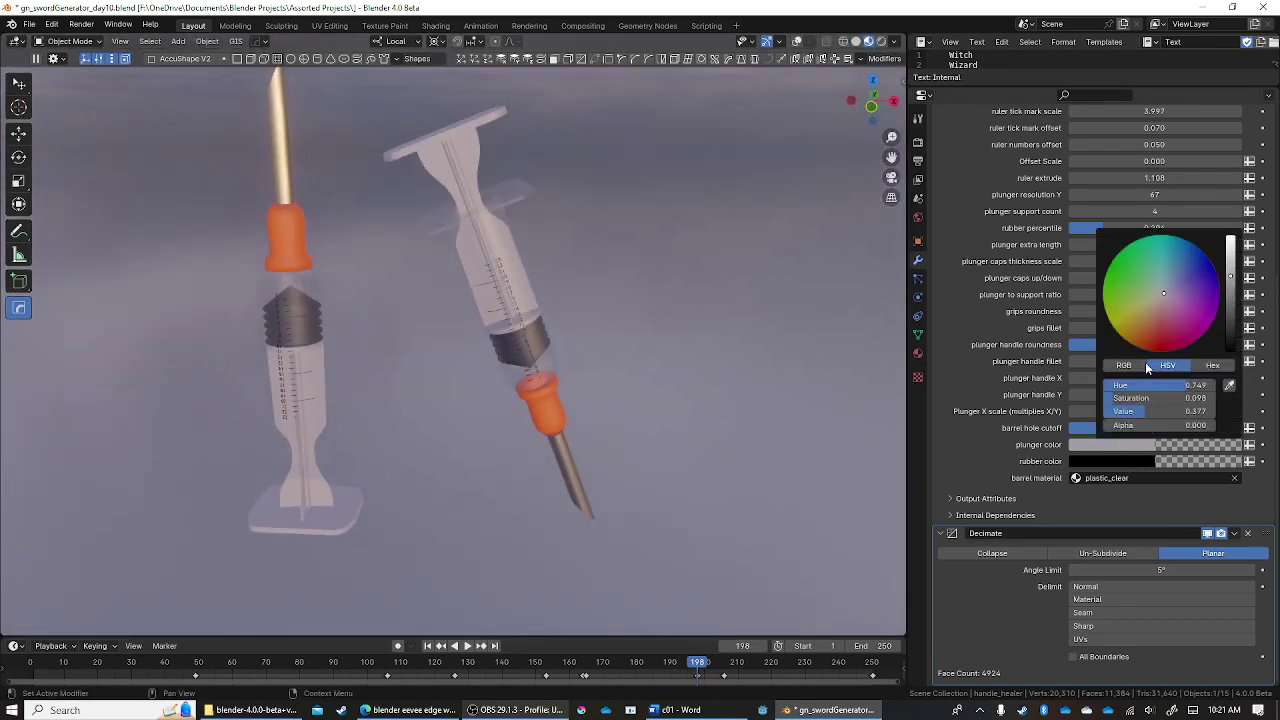
pyautogui.click(1133, 327)
pyautogui.moveTo(1147, 320); pyautogui.dragTo(1160, 335)
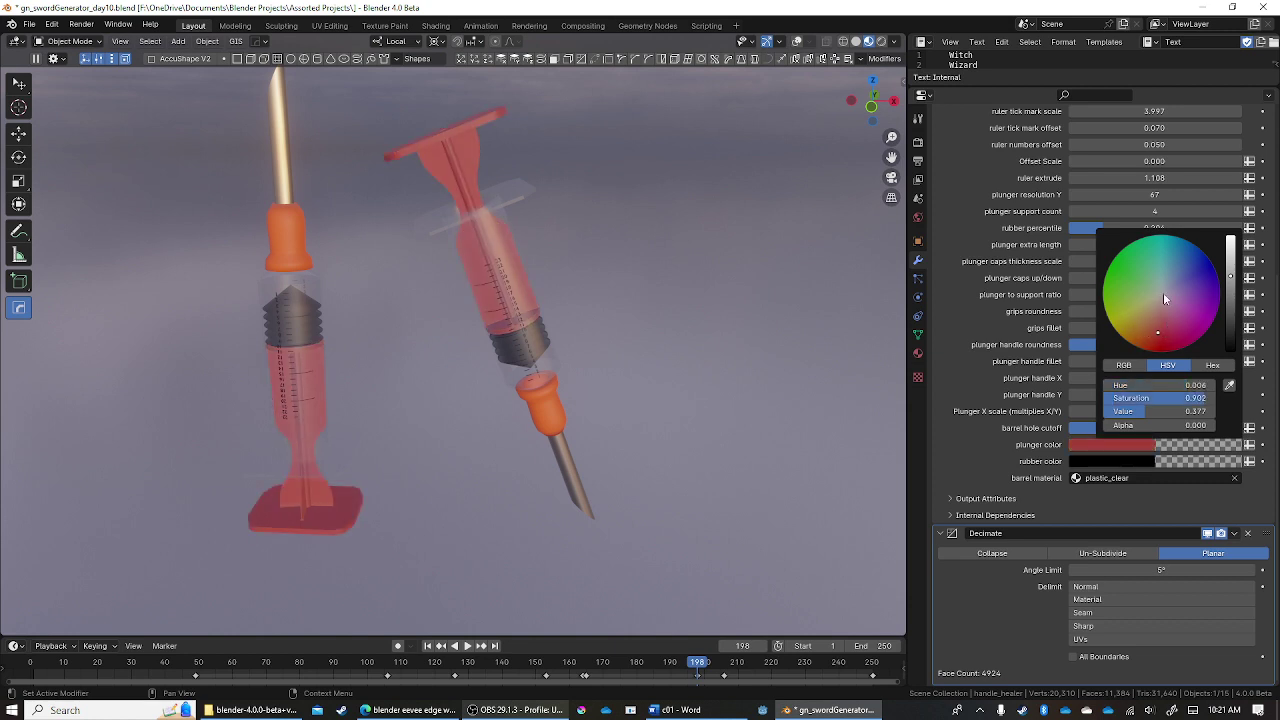
# - Change the black rubber colour to green, then select the needle and hub object
pyautogui.moveTo(639, 395); pyautogui.dragTo(632, 444, button='middle')
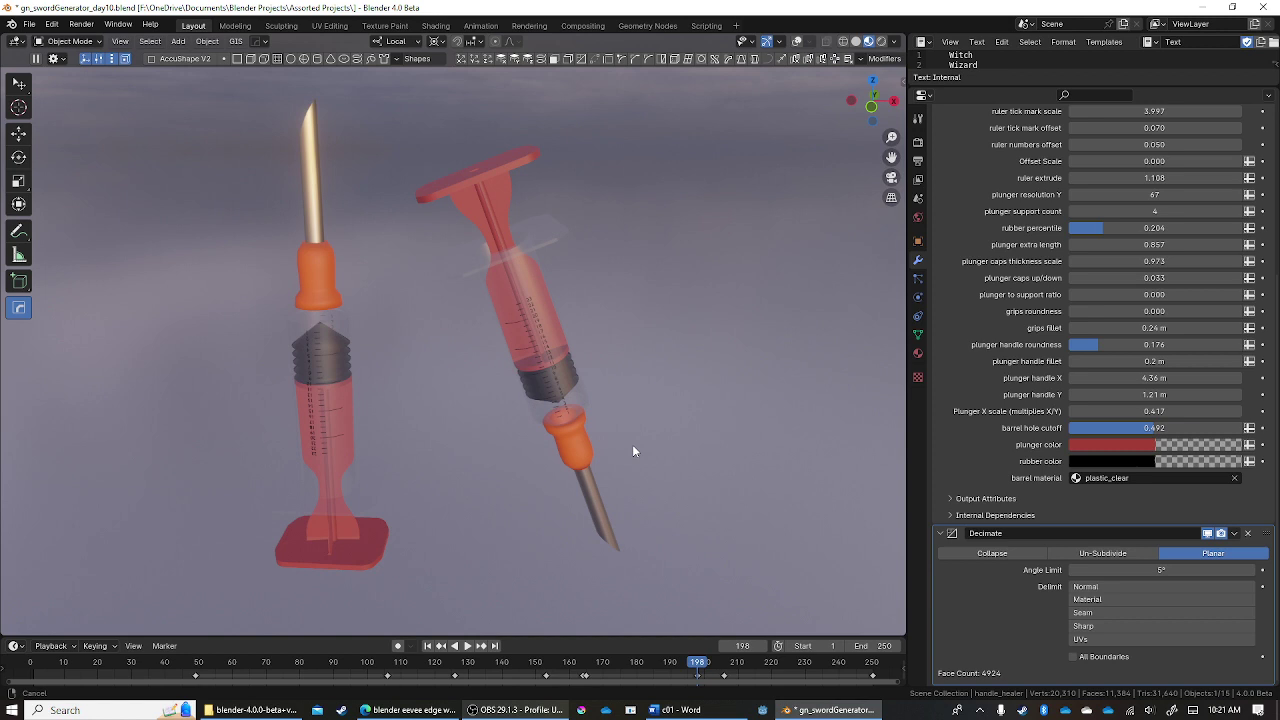
pyautogui.click(1097, 460)
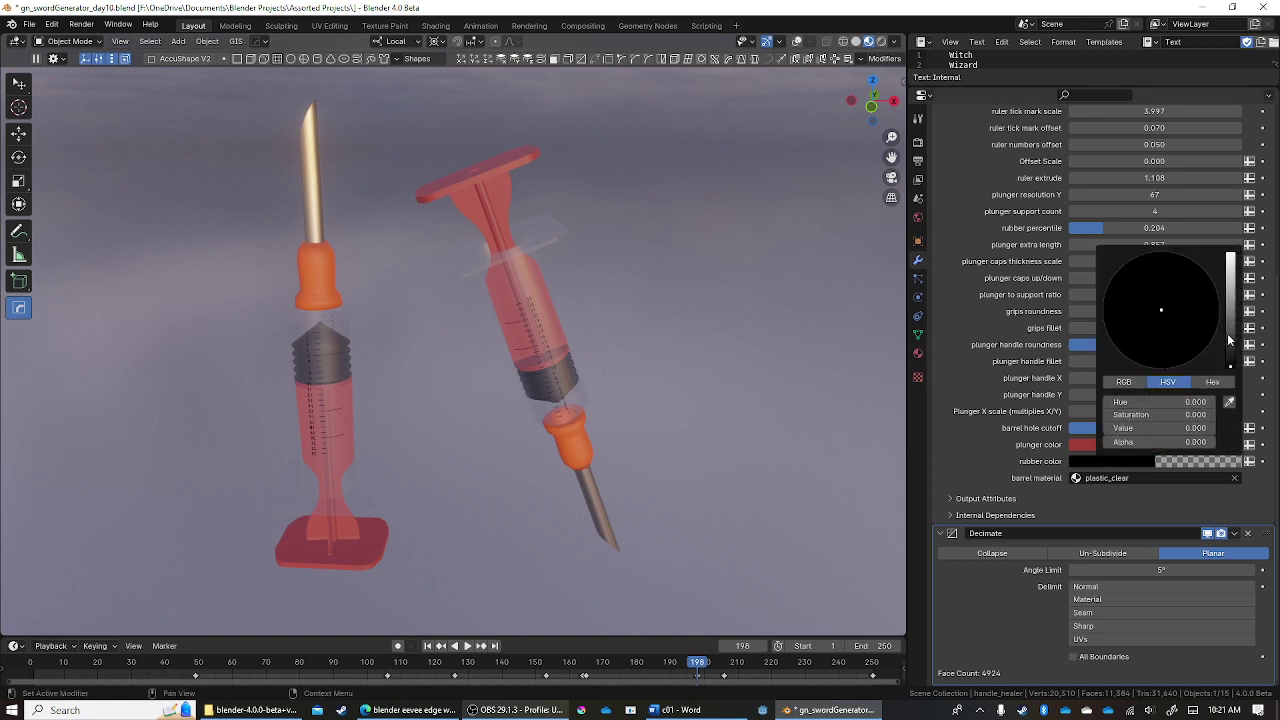
pyautogui.moveTo(1230, 365); pyautogui.dragTo(1230, 328)
pyautogui.click(1125, 290)
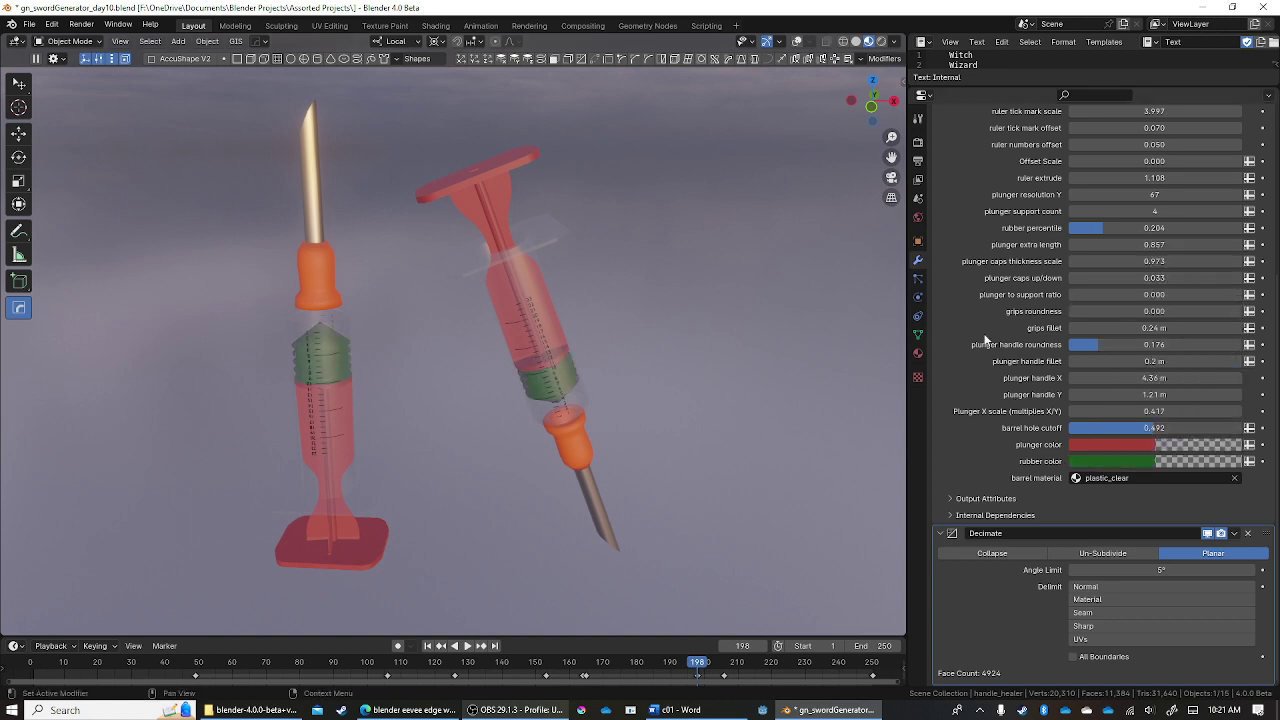
pyautogui.click(317, 275)
pyautogui.click(1076, 361)
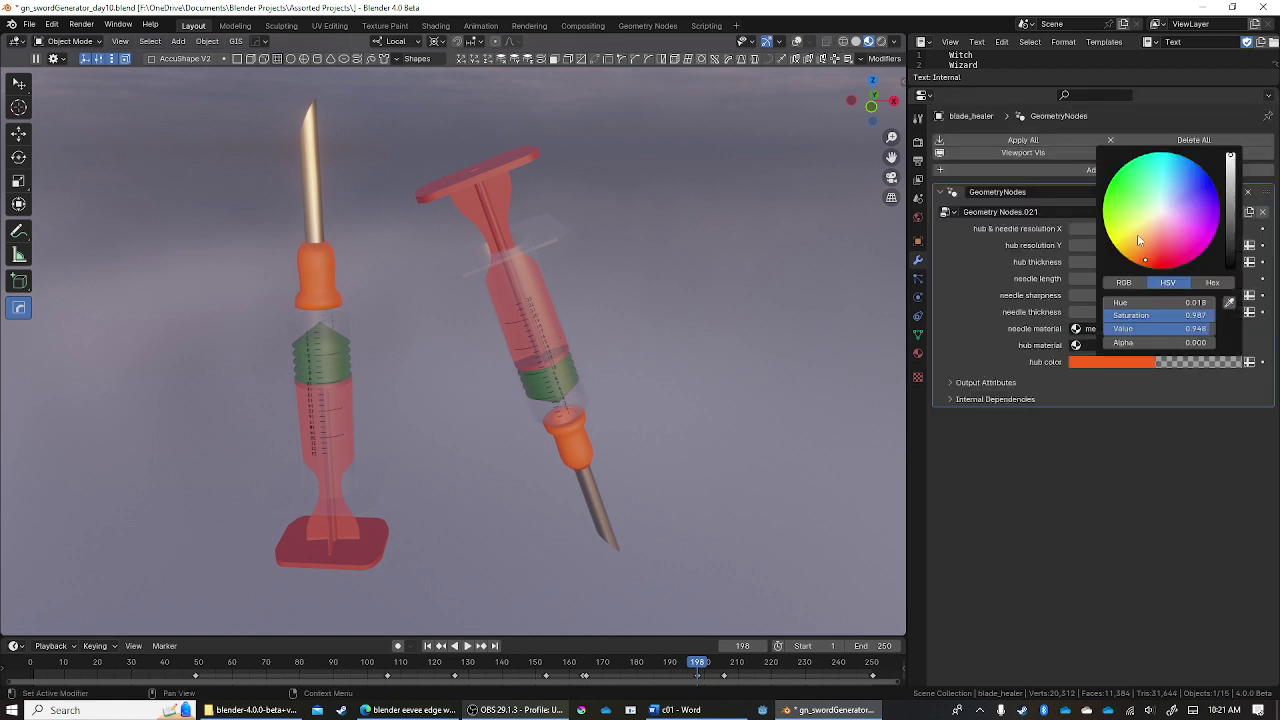
# - Turn the hub colour bright green and set hub resolution Y to 16
pyautogui.moveTo(1137, 240)
pyautogui.mouseDown()
pyautogui.moveTo(1115, 216)
pyautogui.moveTo(1180, 245)
pyautogui.mouseUp()
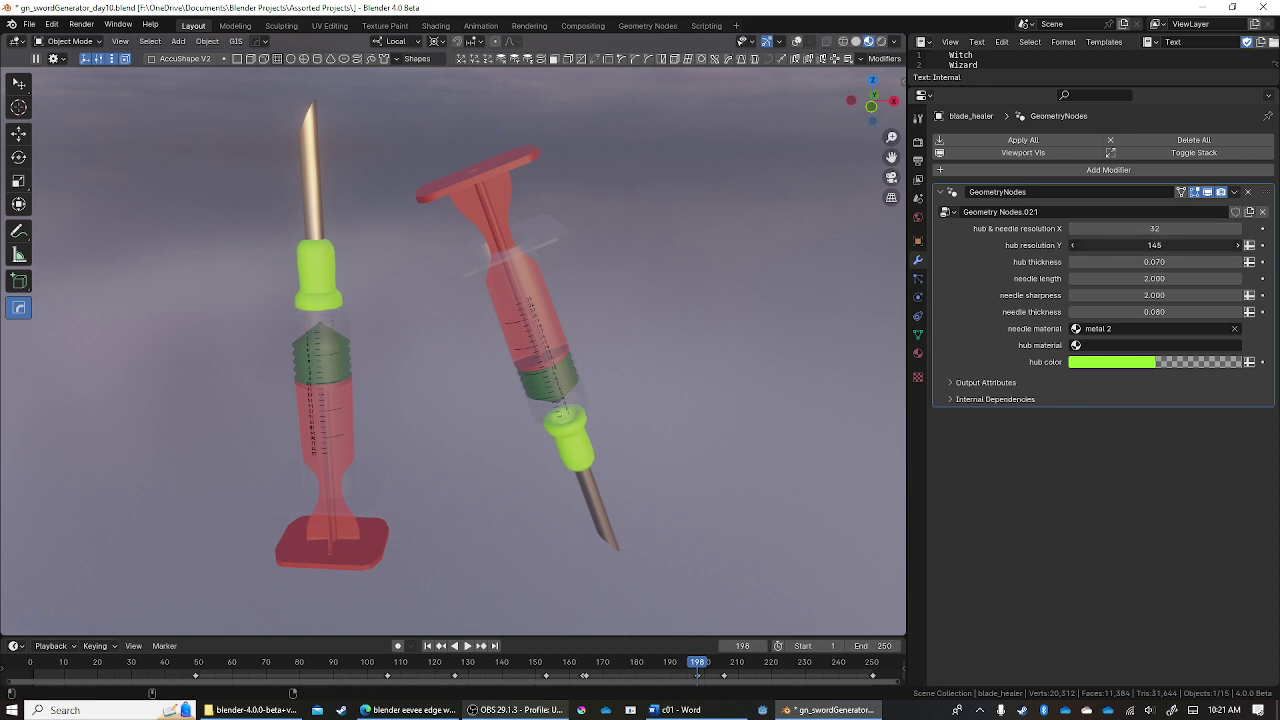
pyautogui.moveTo(1180, 245); pyautogui.dragTo(1215, 245)
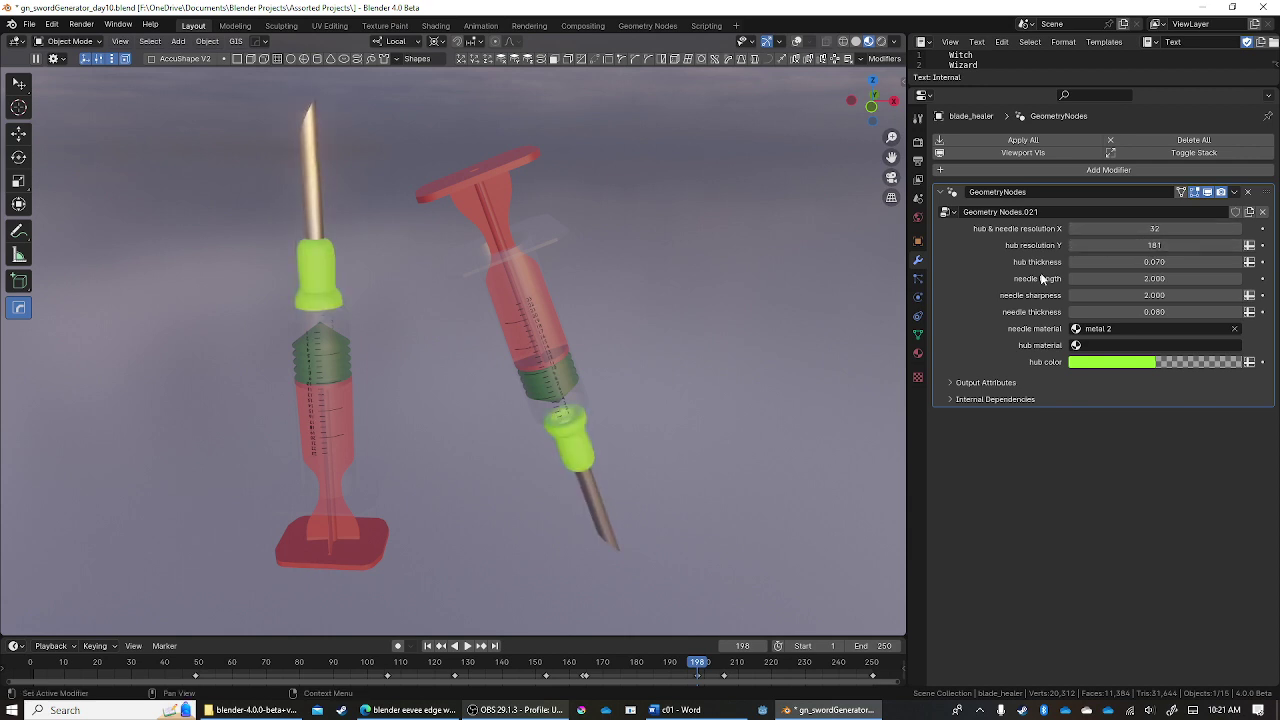
pyautogui.click(1118, 245)
pyautogui.write('1')
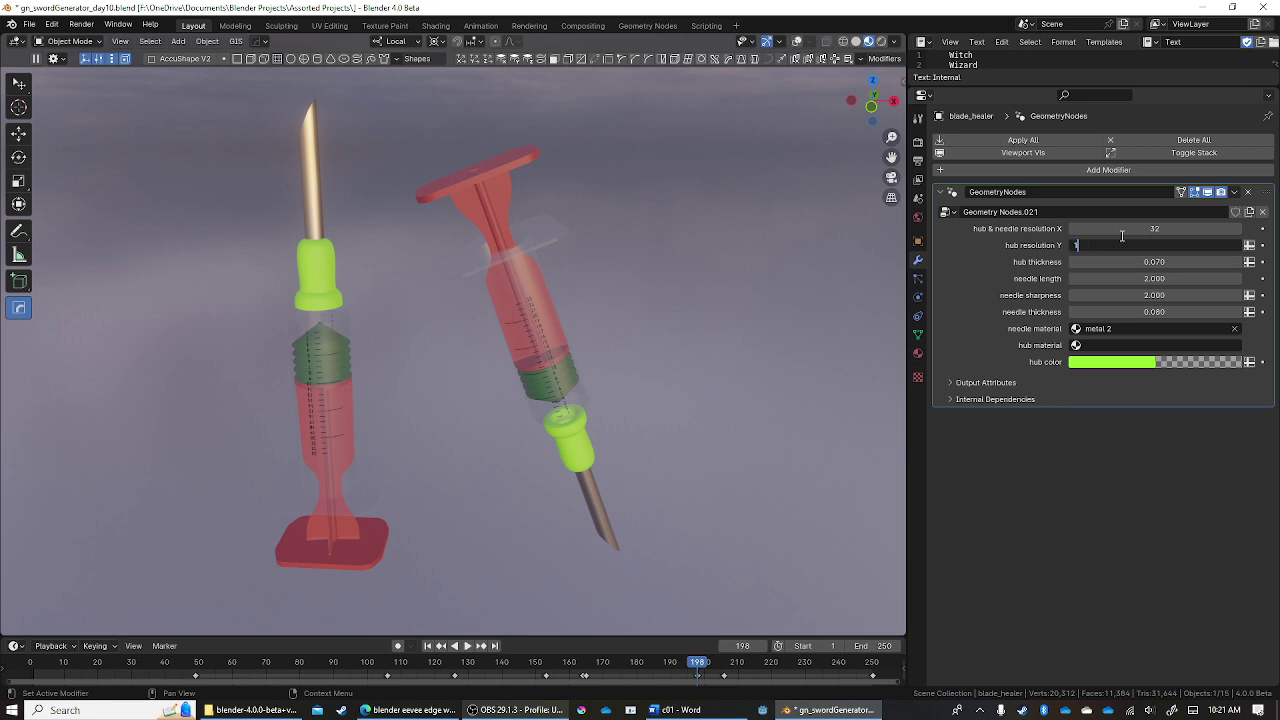
pyautogui.write('6')
pyautogui.press('Return')
# - Try lower hub and needle resolution X values, then return it to 32
pyautogui.click(1140, 228)
pyautogui.write('3')
pyautogui.press('Return')
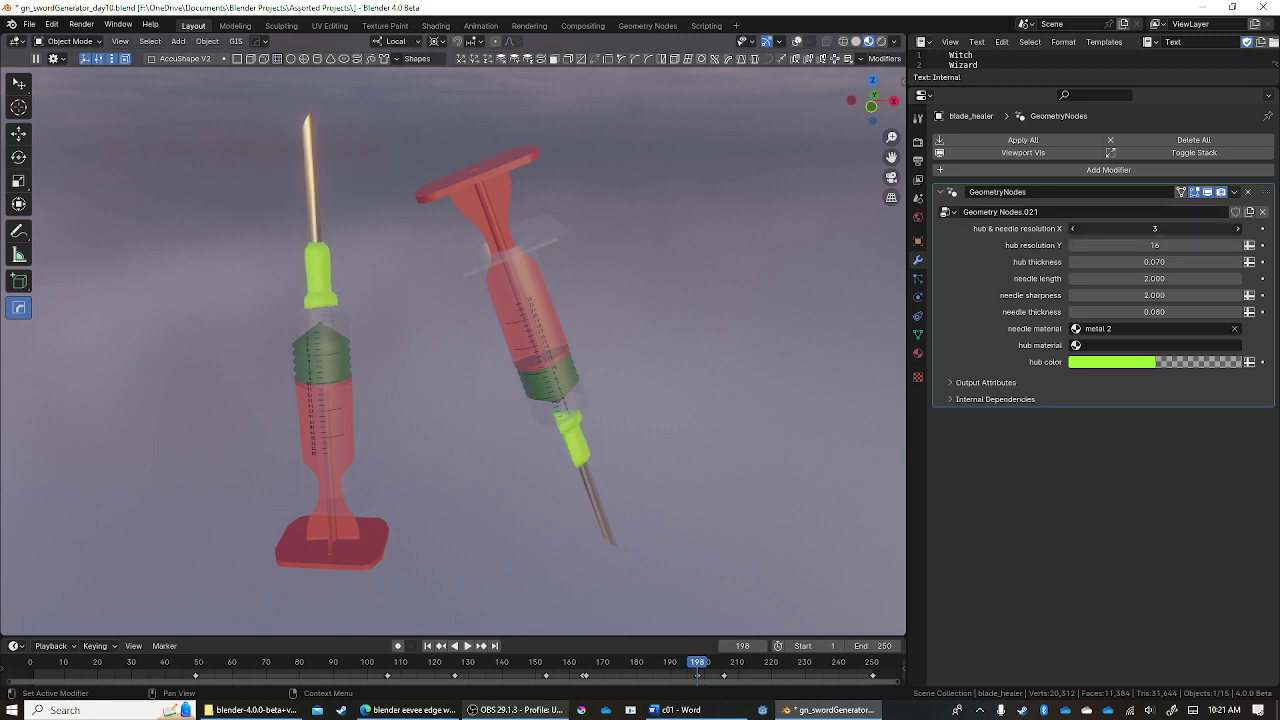
pyautogui.hotkey('ctrl', 'z')
pyautogui.click(1134, 228)
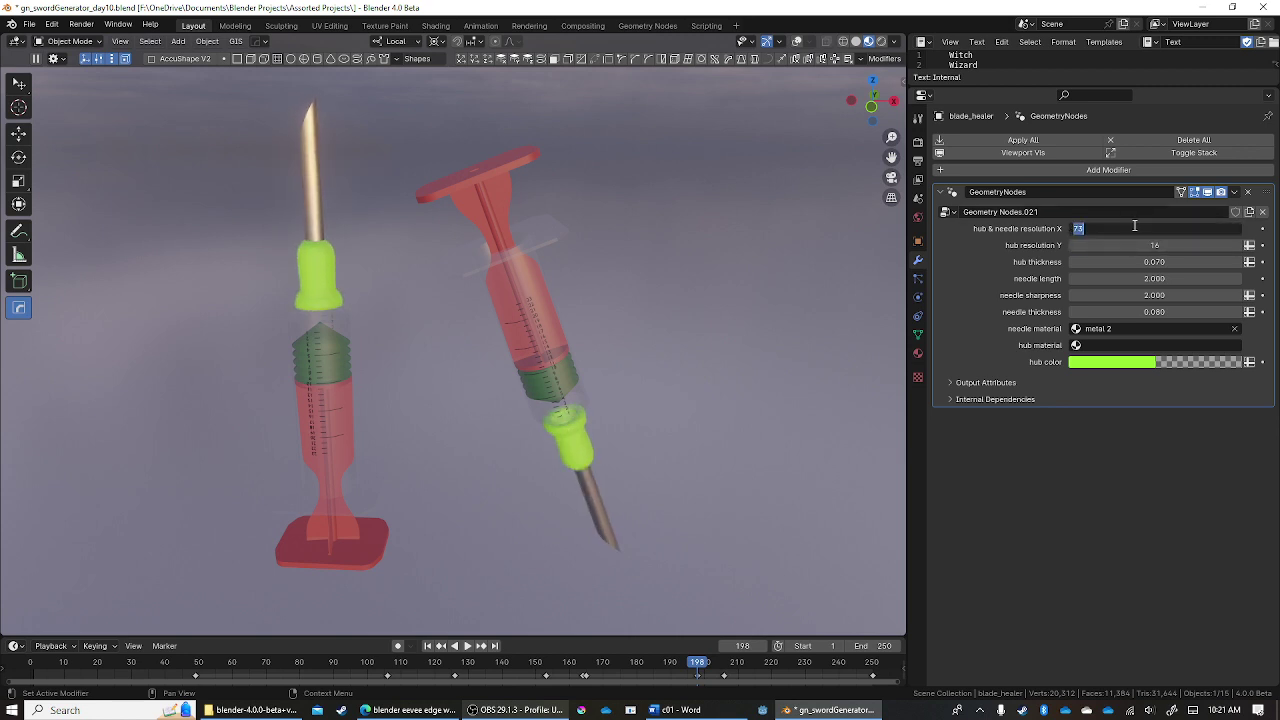
pyautogui.write('16')
pyautogui.press('Return')
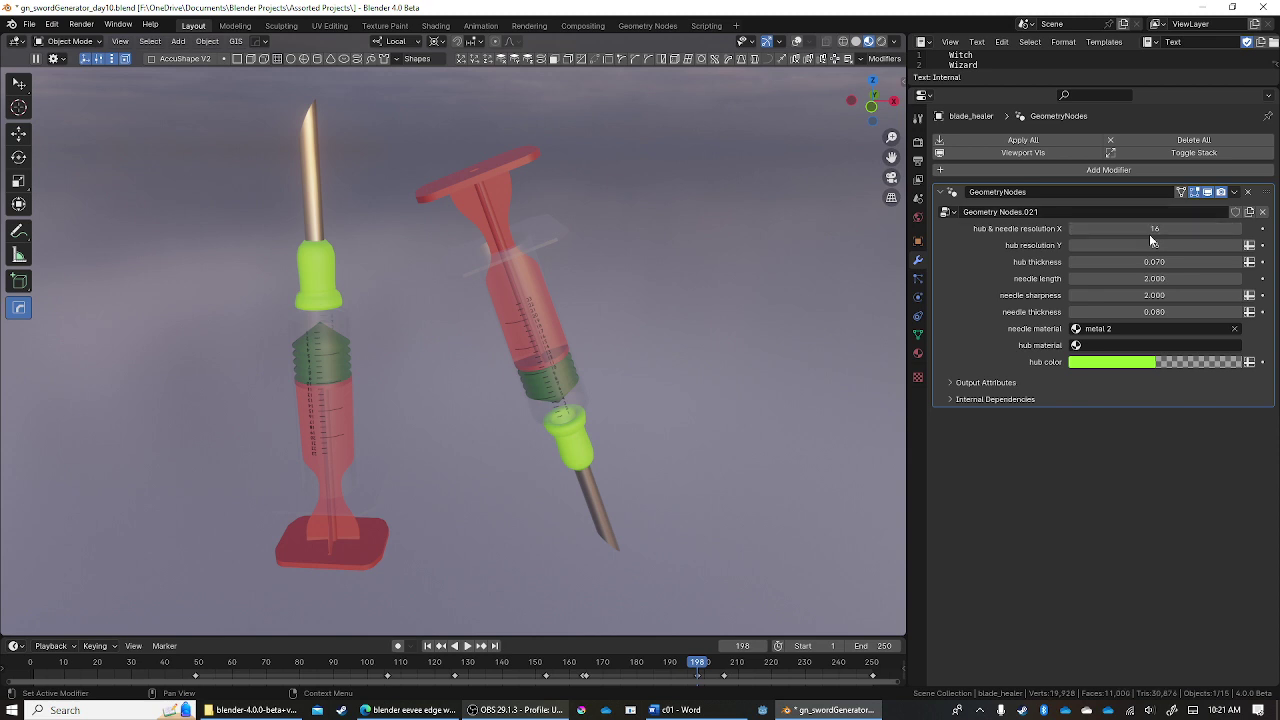
pyautogui.click(1168, 228)
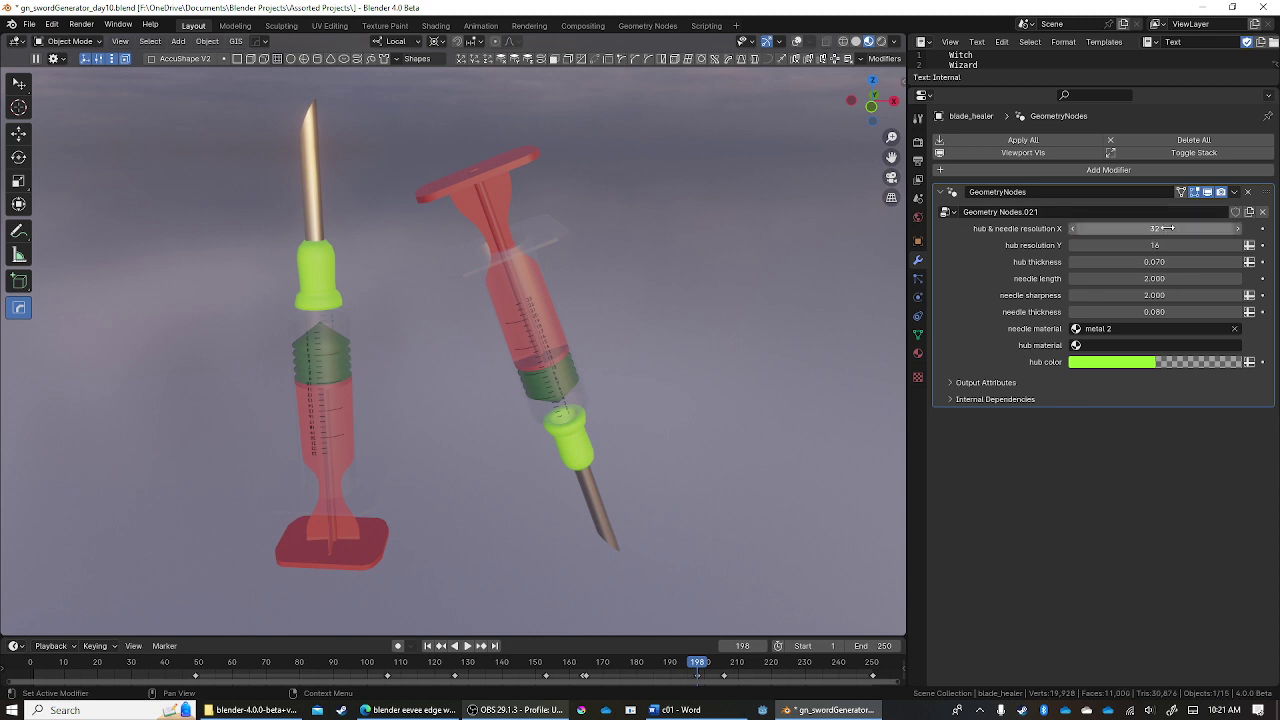
pyautogui.write('2')
pyautogui.press('Return')
# - Slim the hubs down to a hub thickness of 0.020
pyautogui.click(1155, 262)
pyautogui.write('0.35')
pyautogui.press('Return')
pyautogui.moveTo(1155, 262)
pyautogui.mouseDown()
pyautogui.moveTo(1120, 262)
pyautogui.moveTo(1190, 278)
pyautogui.moveTo(1120, 278)
pyautogui.moveTo(1190, 295)
pyautogui.moveTo(1150, 295)
pyautogui.mouseUp()
# - Tune needle sharpness to 6.180 and cut needle thickness from 0.080 to 0.016
pyautogui.moveTo(645, 228); pyautogui.dragTo(665, 296, button='middle')
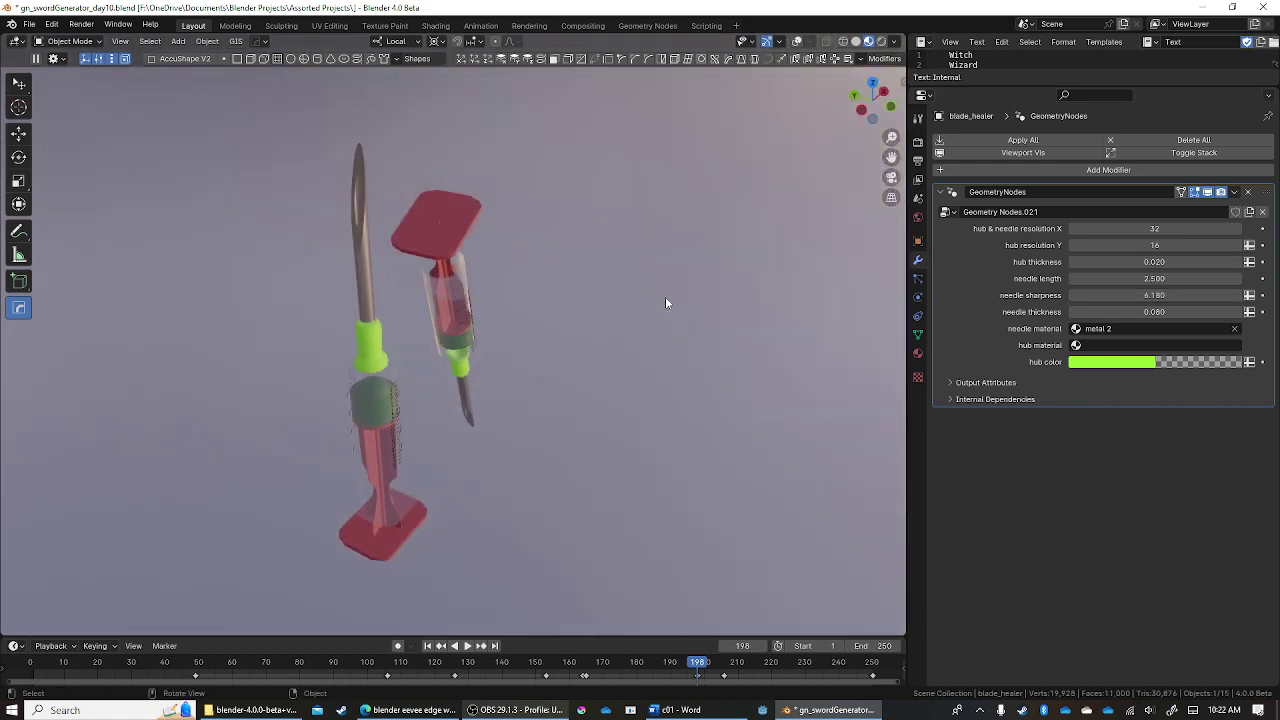
pyautogui.moveTo(1155, 312); pyautogui.dragTo(1135, 312)
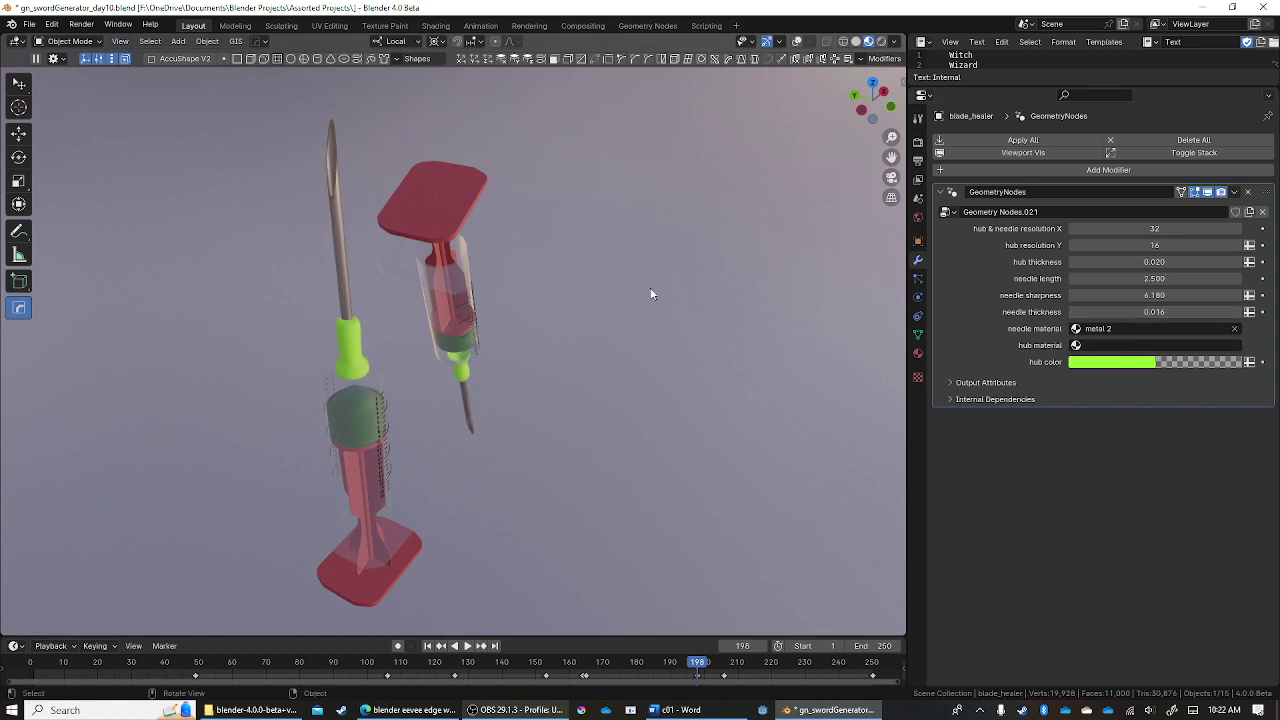
pyautogui.moveTo(651, 289)
pyautogui.mouseDown(button='middle')
pyautogui.moveTo(705, 331)
pyautogui.moveTo(557, 337)
pyautogui.moveTo(724, 378)
pyautogui.moveTo(707, 329)
pyautogui.mouseUp(button='middle')
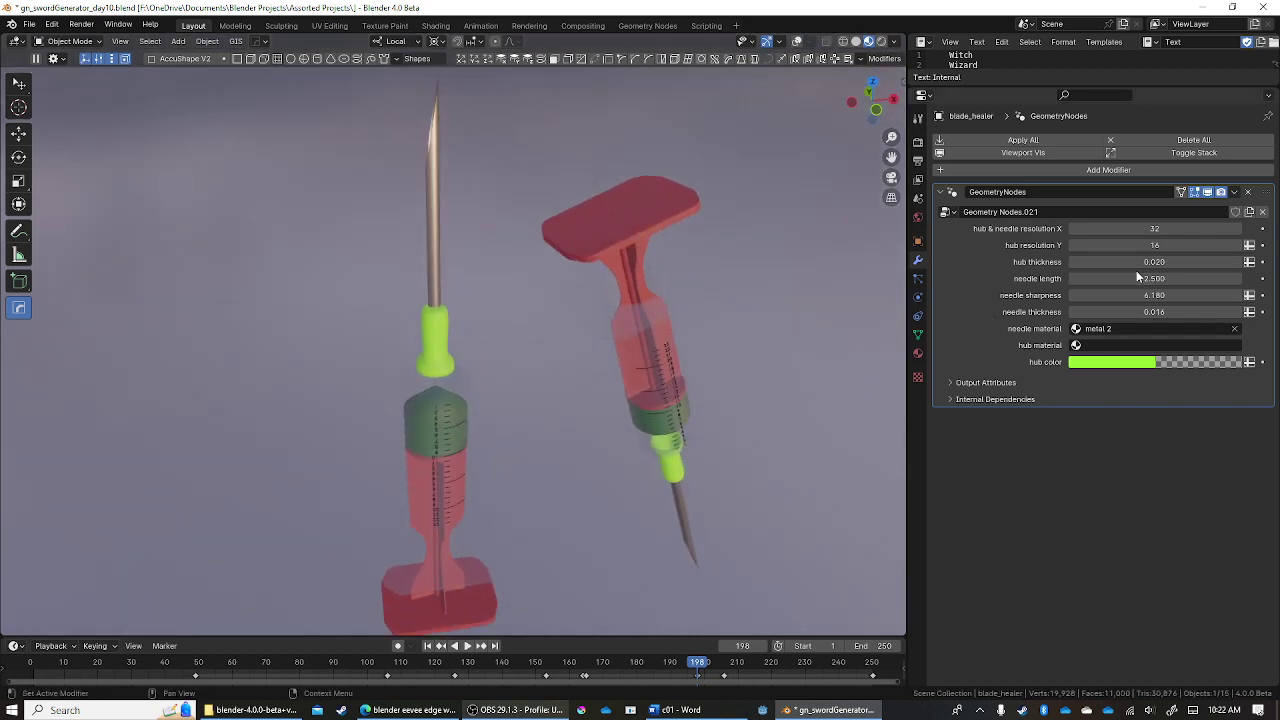
pyautogui.moveTo(842, 341)
pyautogui.mouseDown(button='middle')
pyautogui.moveTo(733, 372)
pyautogui.moveTo(789, 380)
pyautogui.mouseUp(button='middle')
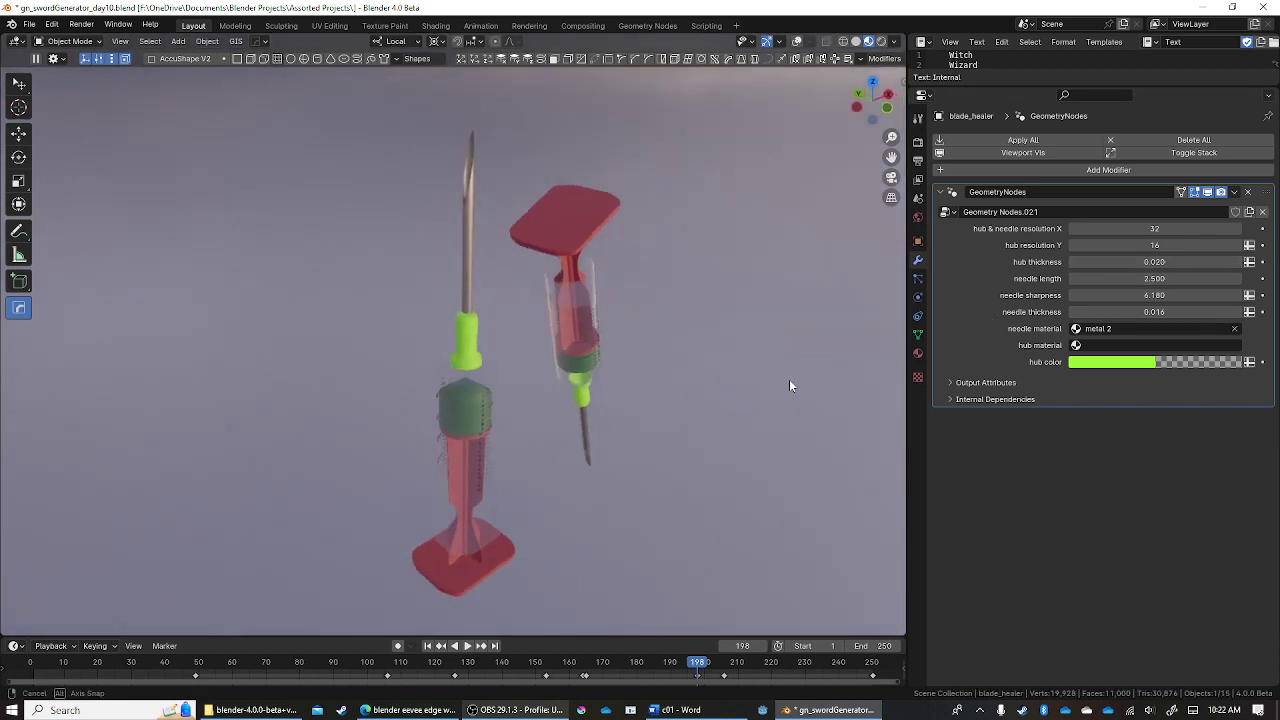
pyautogui.click(1076, 345)
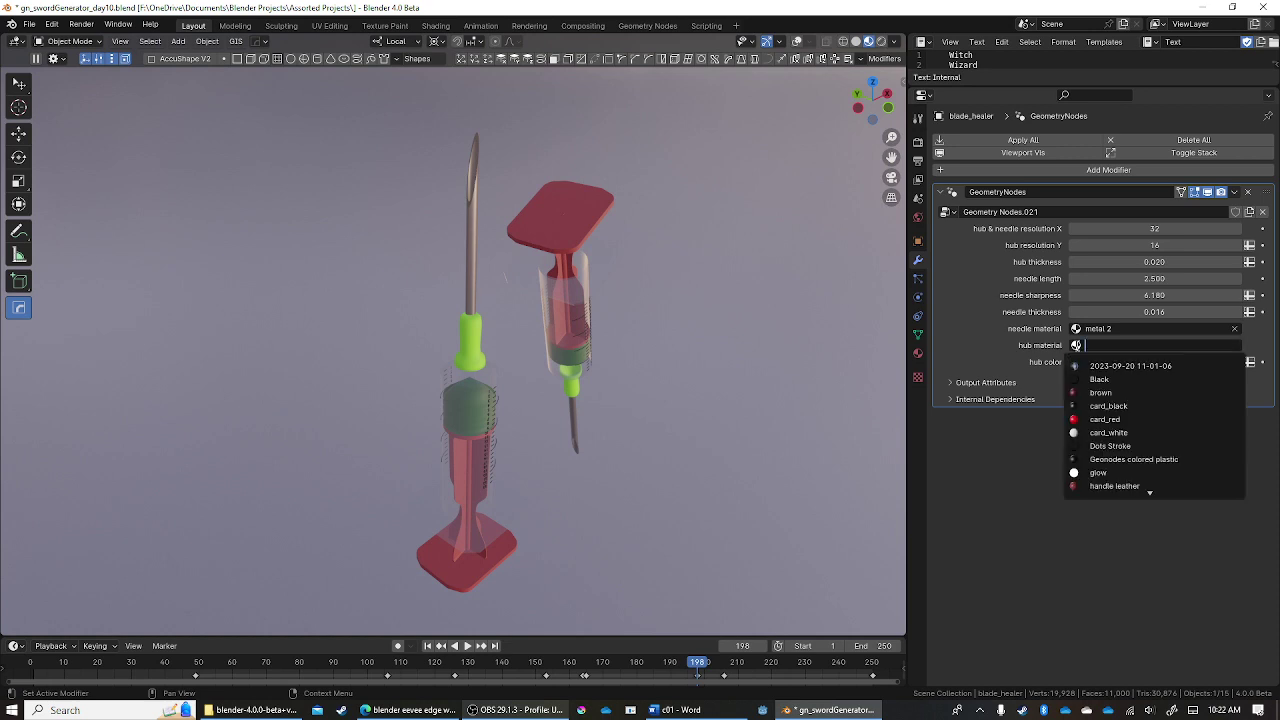
# - Give the hubs the Geonodes colored plastic material and make the plungers white
pyautogui.click(1111, 460)
pyautogui.moveTo(564, 397)
pyautogui.mouseDown(button='middle')
pyautogui.moveTo(546, 411)
pyautogui.moveTo(638, 420)
pyautogui.moveTo(686, 446)
pyautogui.mouseUp(button='middle')
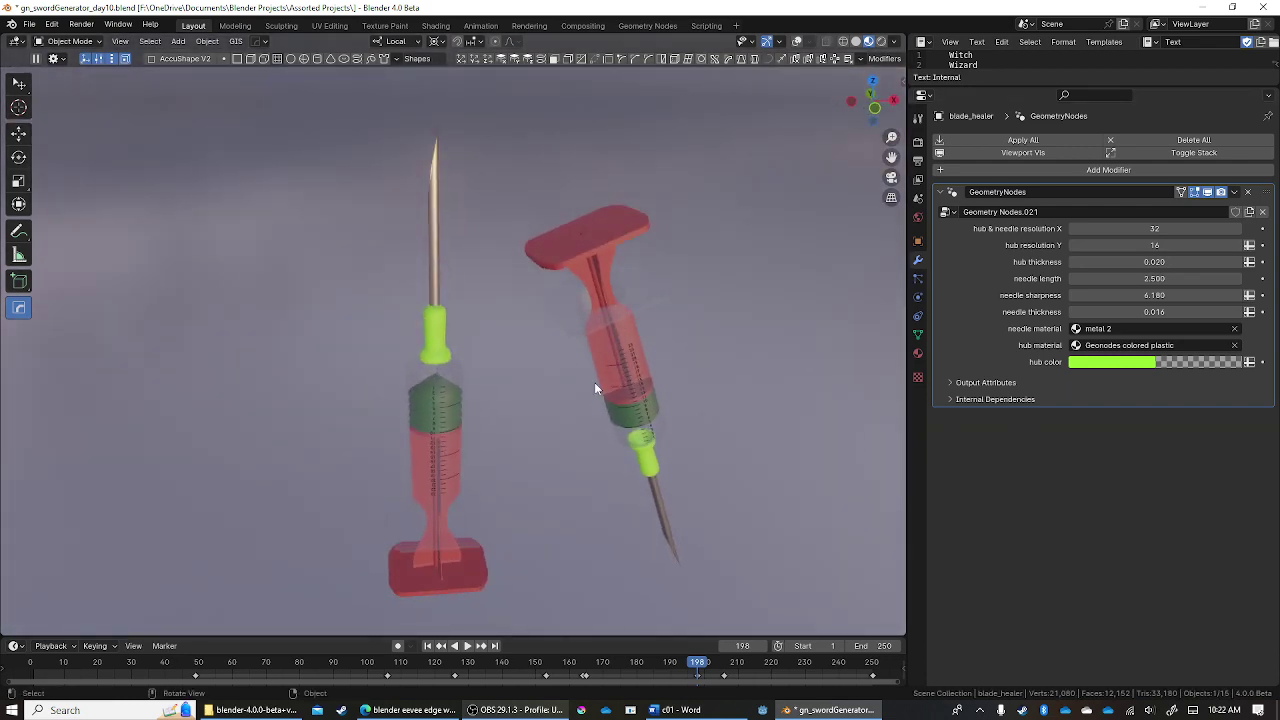
pyautogui.click(420, 463)
pyautogui.click(1086, 679)
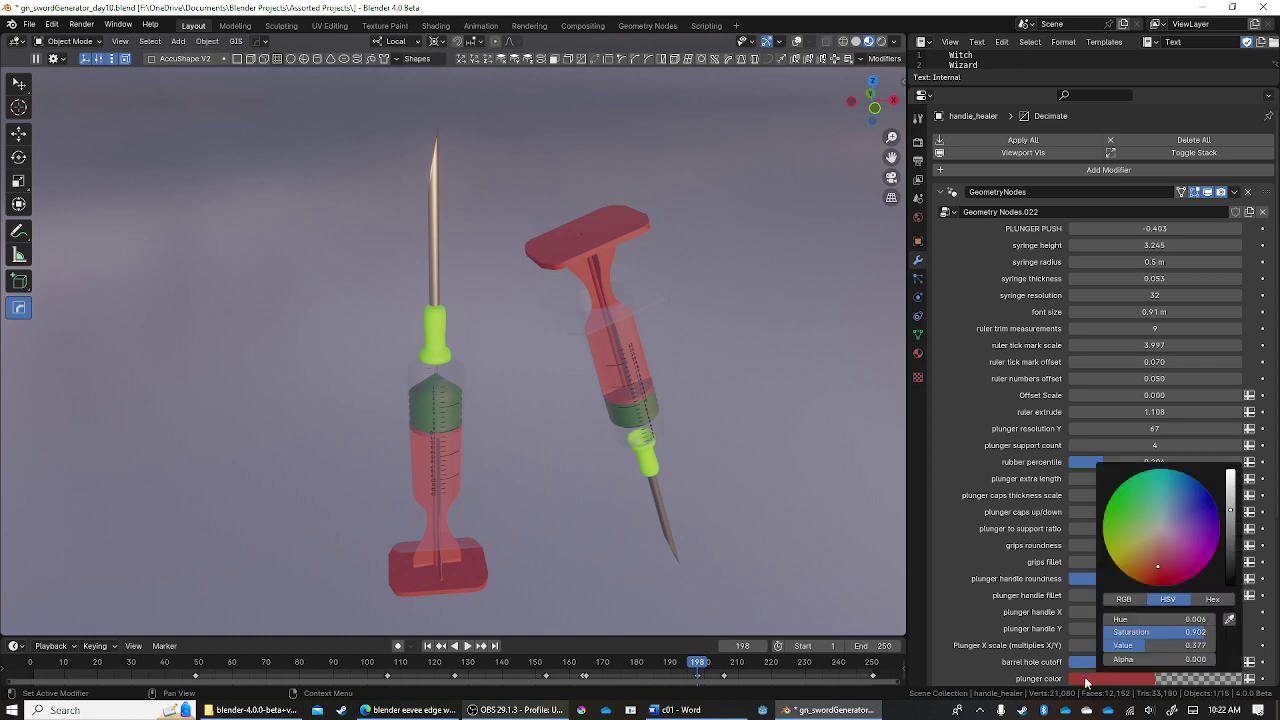
pyautogui.moveTo(1230, 490); pyautogui.dragTo(1213, 493)
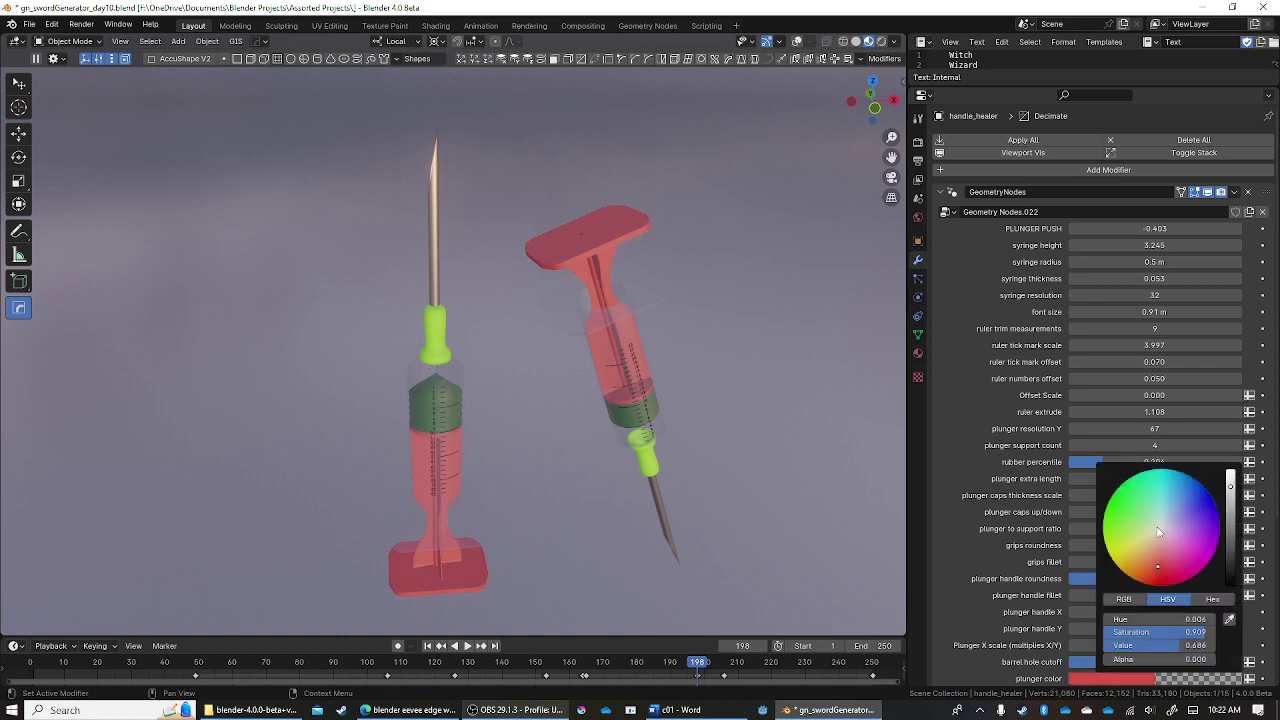
pyautogui.moveTo(1157, 567); pyautogui.dragTo(1161, 527)
# - Change the blade_healer hub colour from green to orange
pyautogui.moveTo(714, 454)
pyautogui.mouseDown(button='middle')
pyautogui.moveTo(702, 402)
pyautogui.moveTo(613, 347)
pyautogui.mouseUp(button='middle')
pyautogui.click(509, 265)
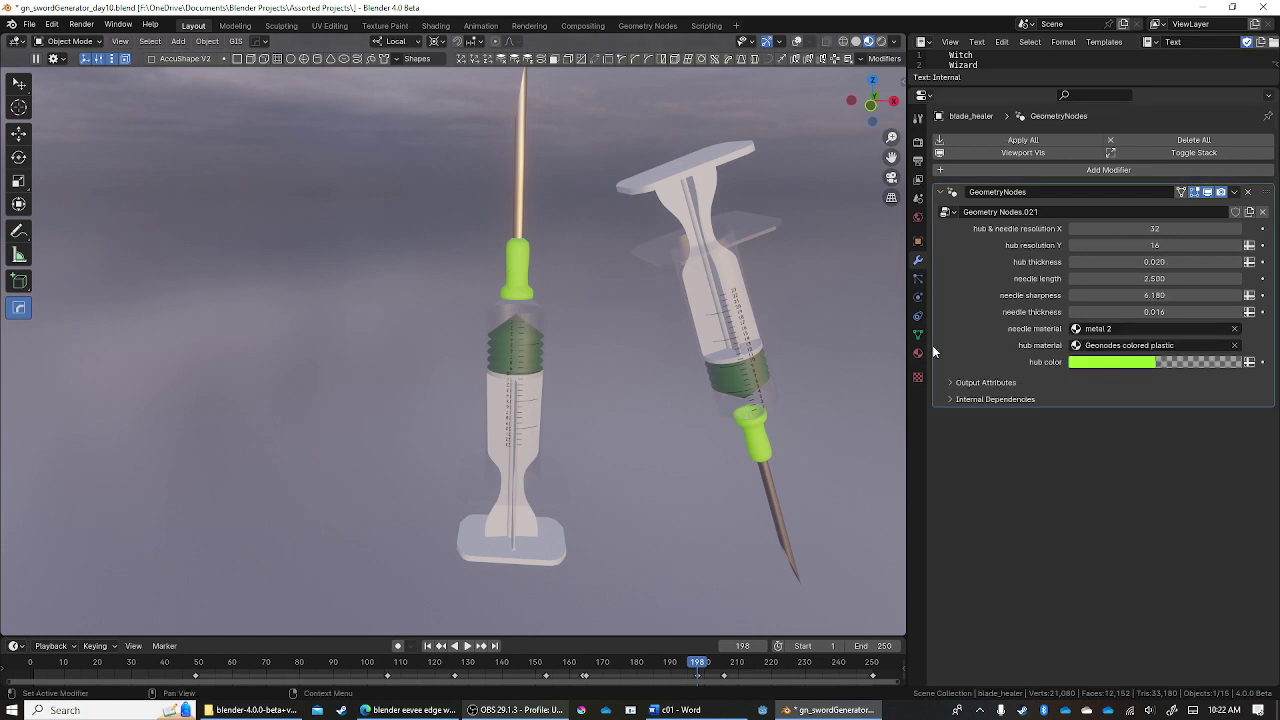
pyautogui.click(1093, 362)
pyautogui.moveTo(1147, 260)
pyautogui.mouseDown()
pyautogui.moveTo(1144, 238)
pyautogui.moveTo(1152, 246)
pyautogui.mouseUp()
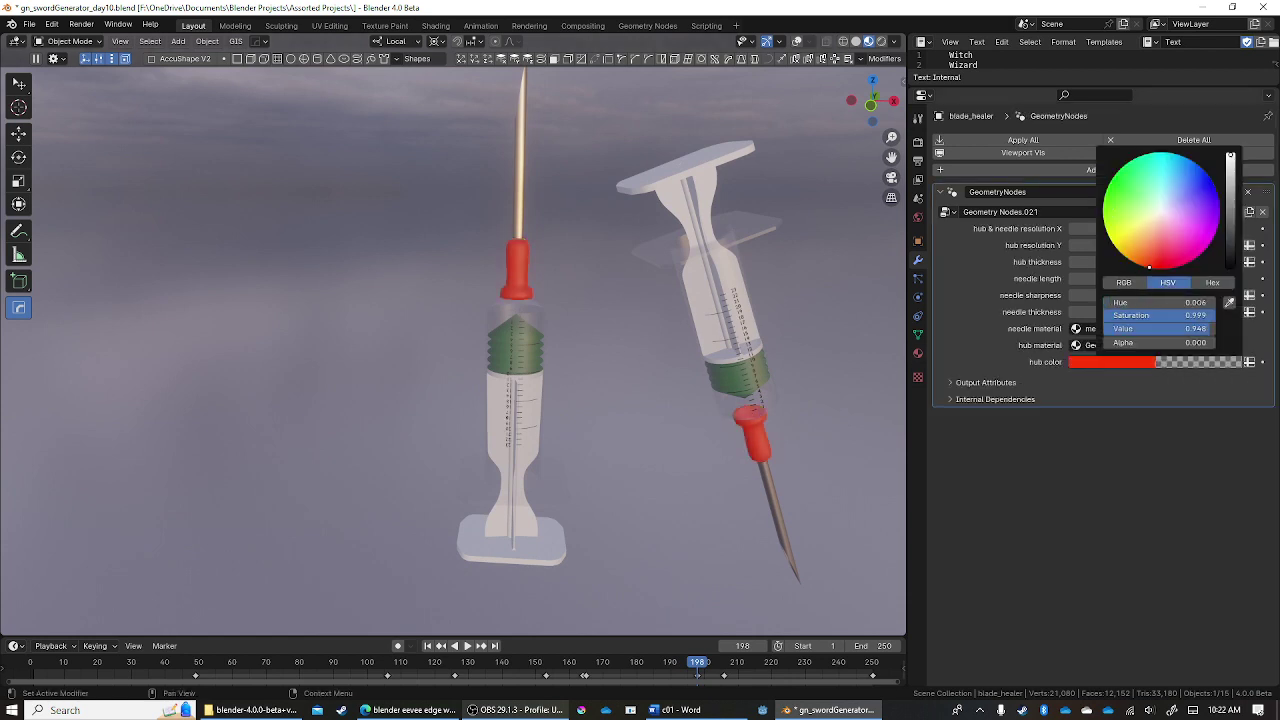
pyautogui.click(1094, 361)
pyautogui.click(1131, 262)
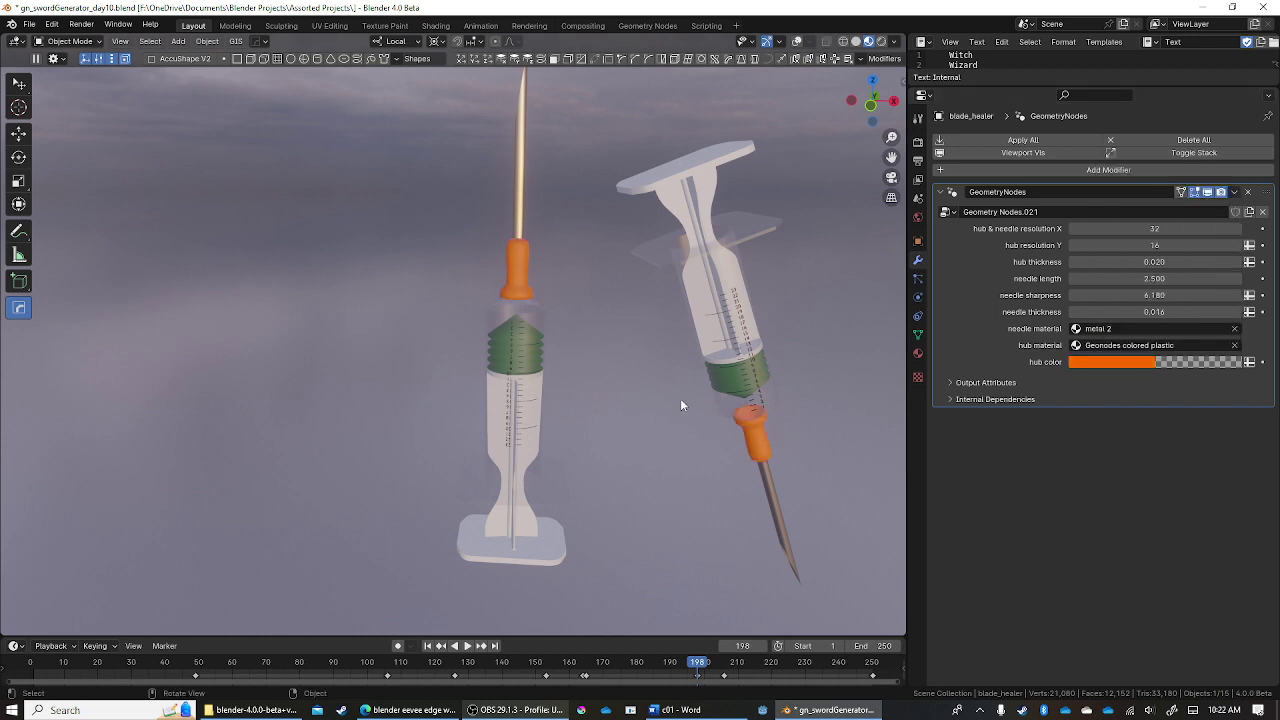
pyautogui.scroll(-3, 680, 405)
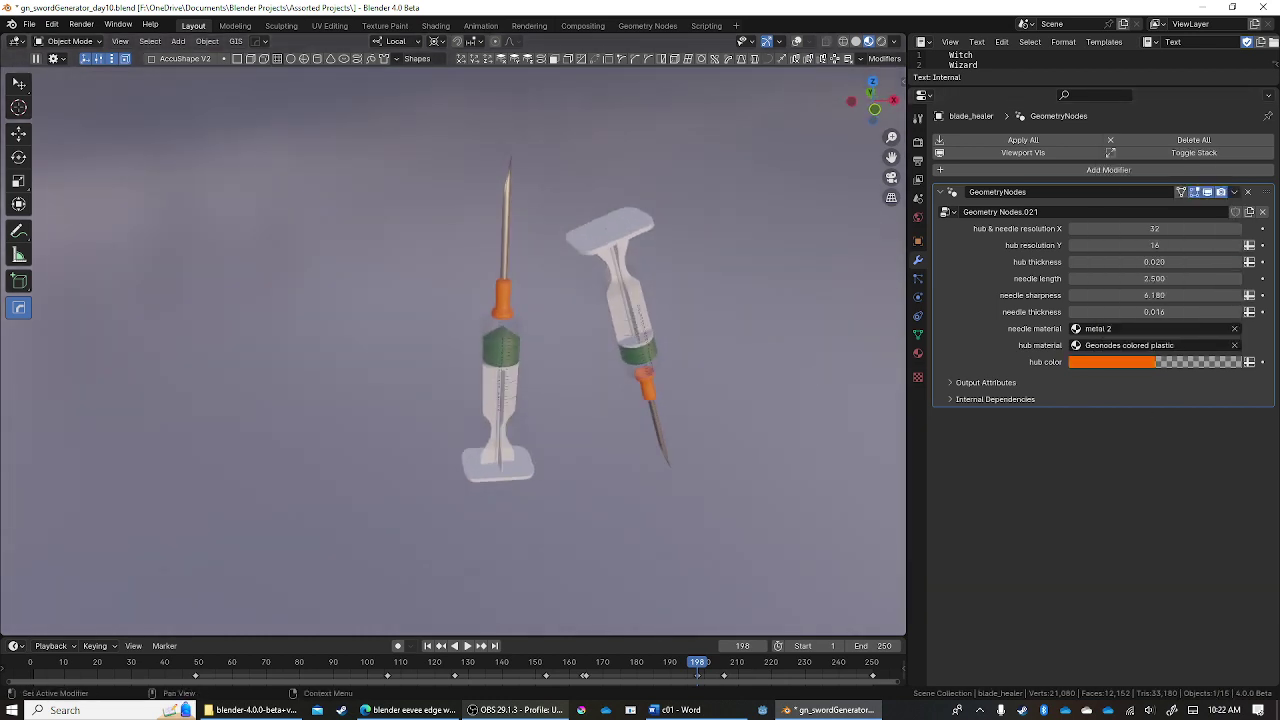
pyautogui.hotkey('alt', 'Tab')
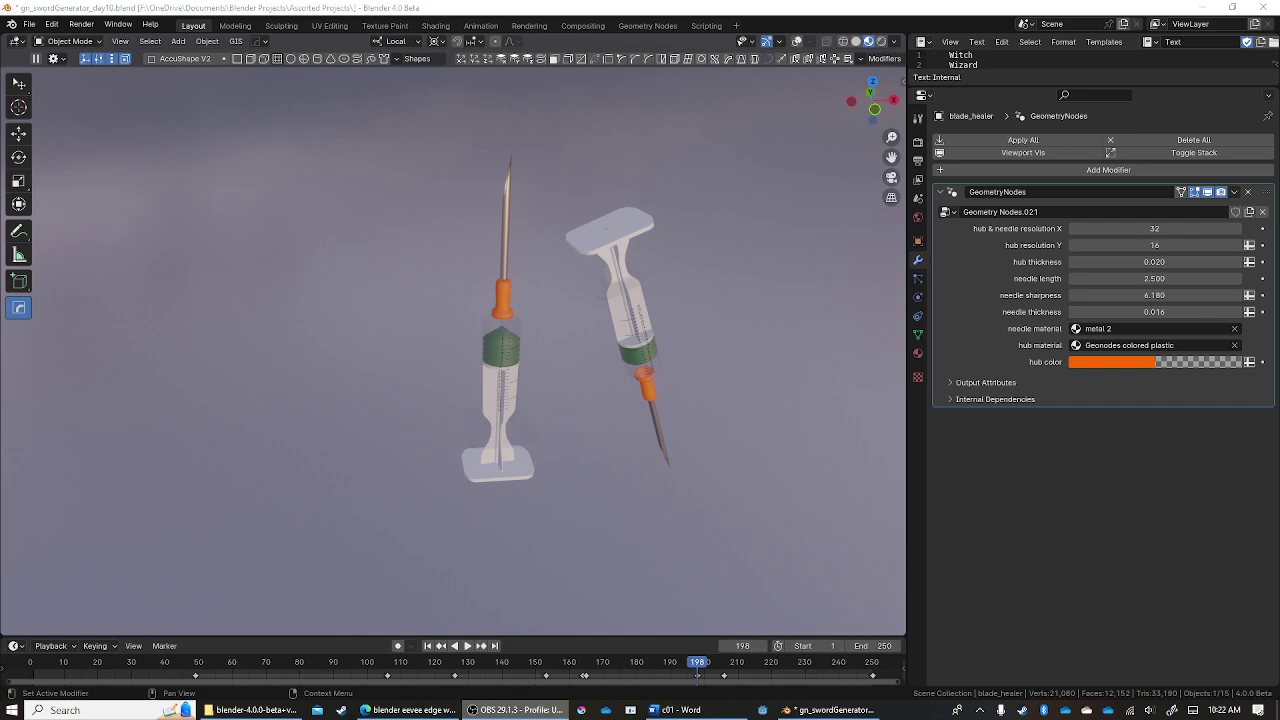